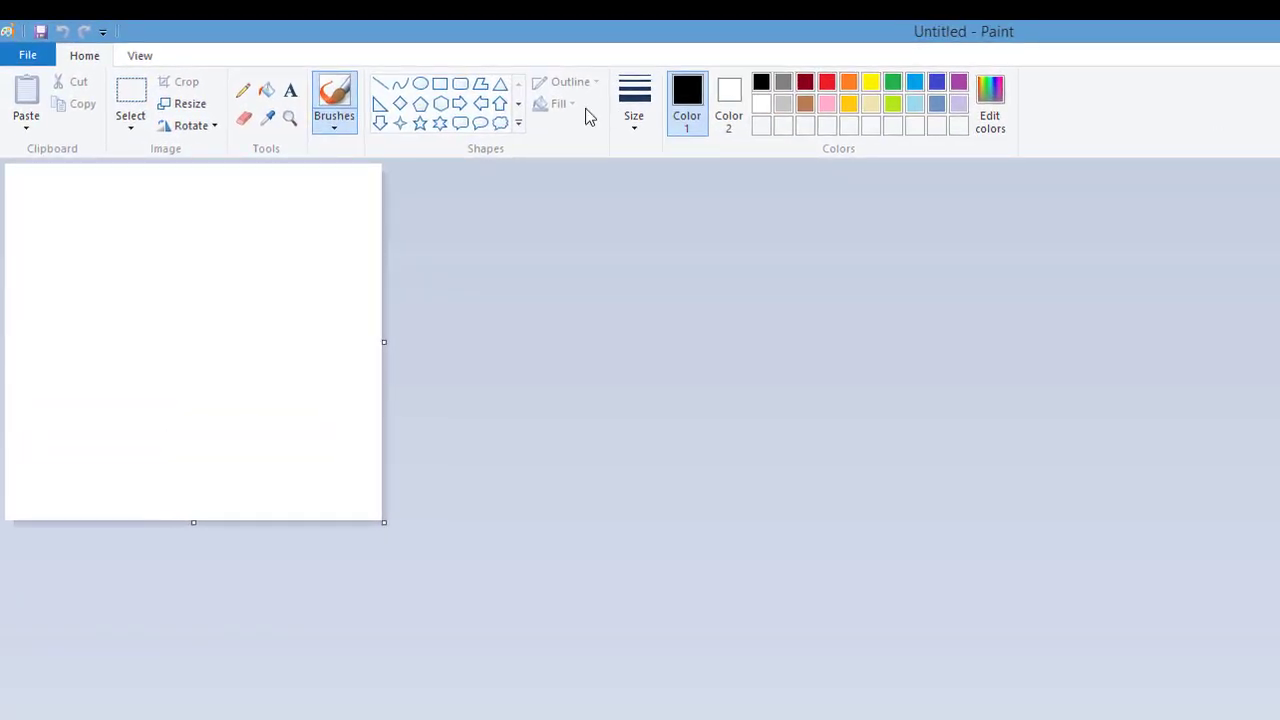
Open the recent picture robot laser arm.png and enlarge its canvas beyond the artwork in both directions.
{"action": "left_click", "coordinate": [22, 58]}
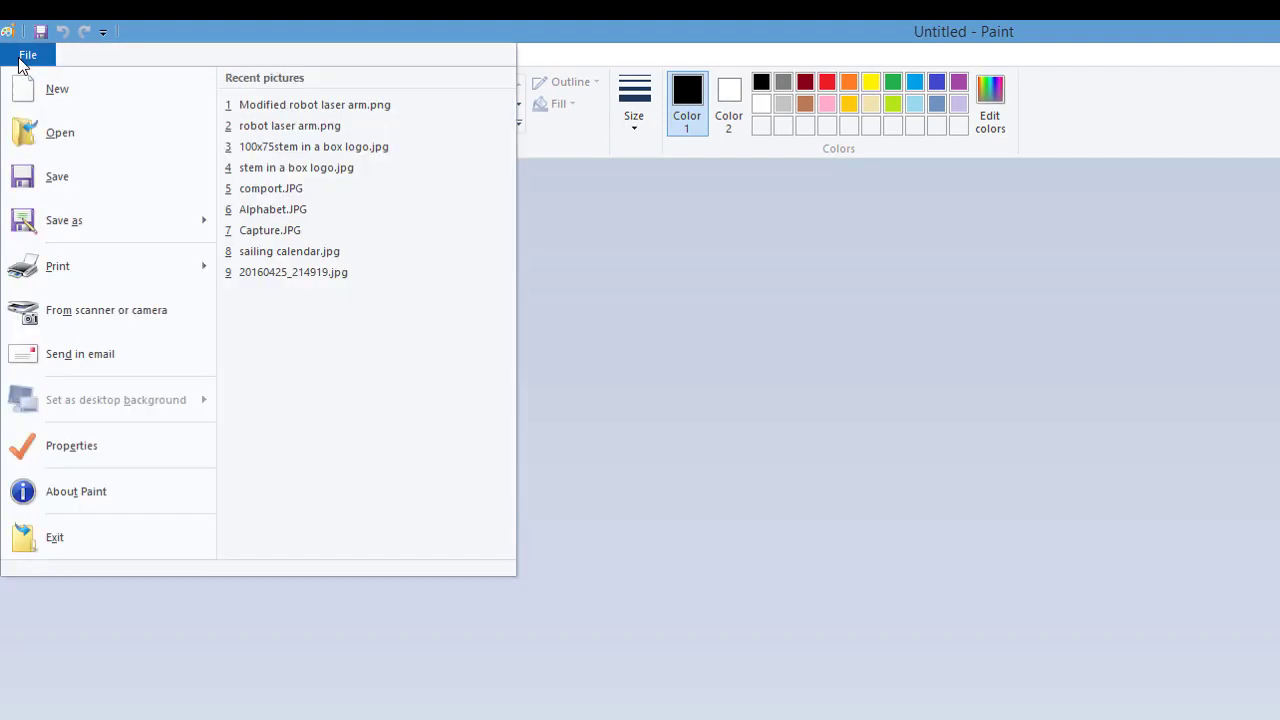
{"action": "left_click", "coordinate": [300, 127]}
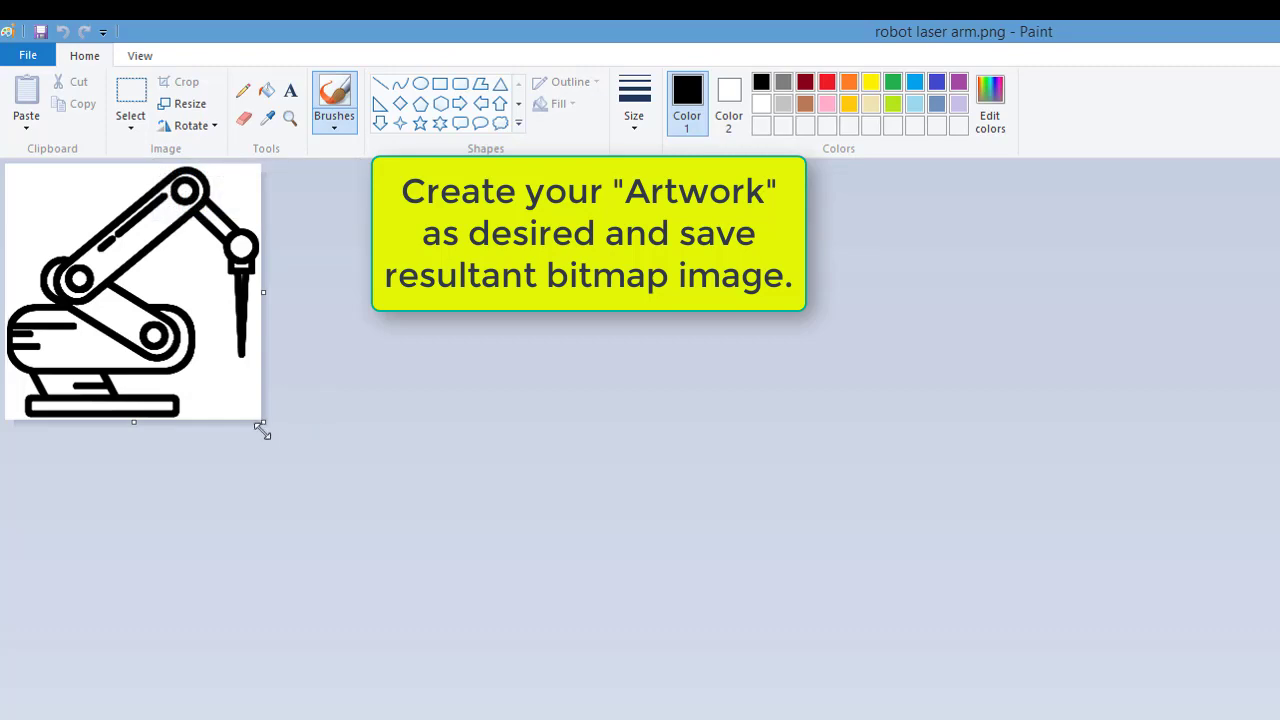
{"action": "left_click_drag", "start_coordinate": [262, 421], "coordinate": [369, 523]}
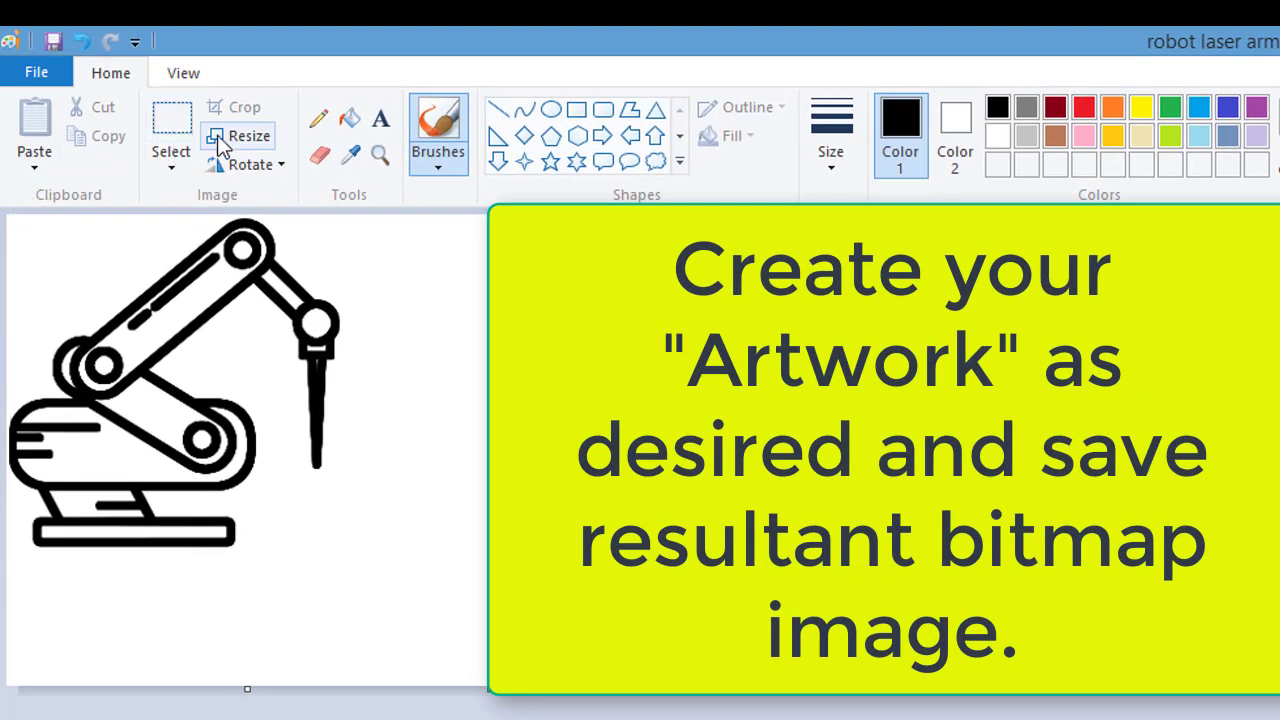
Select the whole robot arm with a rectangular selection and move it down and right, leaving blank space above it.
{"action": "left_click", "coordinate": [172, 166]}
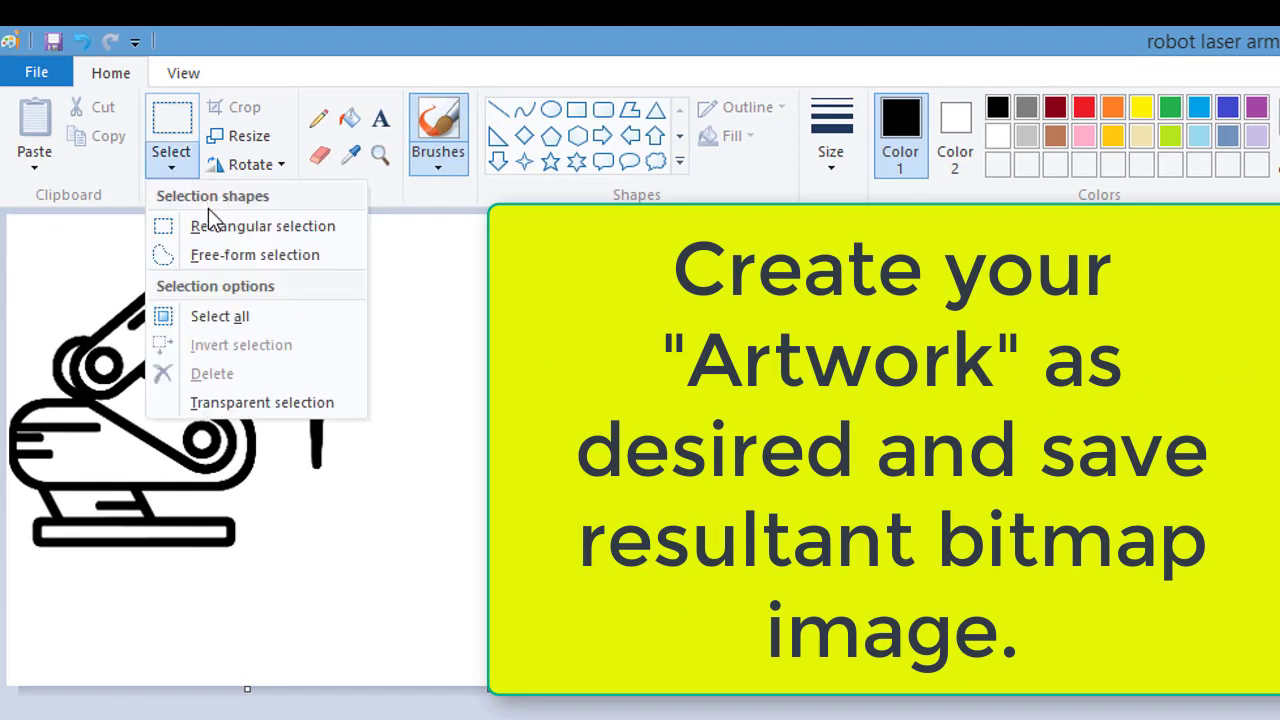
{"action": "left_click", "coordinate": [97, 279]}
{"action": "left_click_drag", "start_coordinate": [11, 213], "coordinate": [370, 574]}
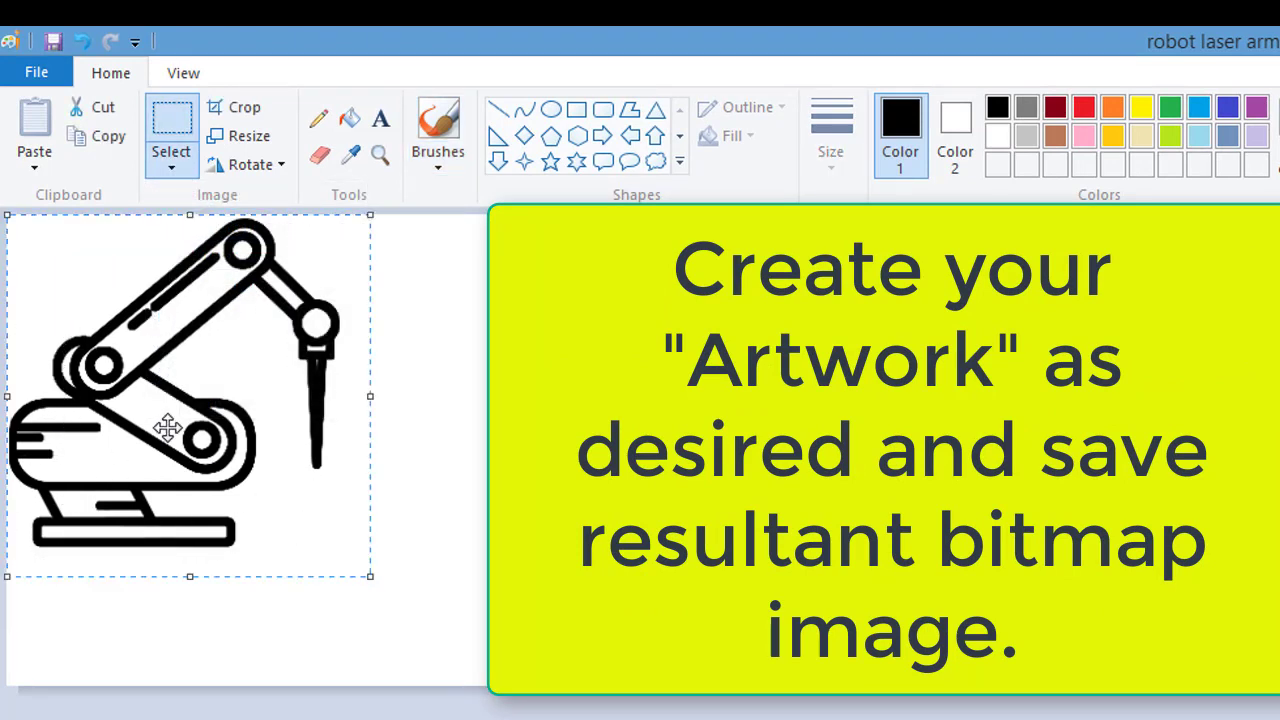
{"action": "mouse_move", "coordinate": [166, 429]}
{"action": "left_mouse_down"}
{"action": "mouse_move", "coordinate": [204, 462]}
{"action": "mouse_move", "coordinate": [226, 536]}
{"action": "left_mouse_up"}
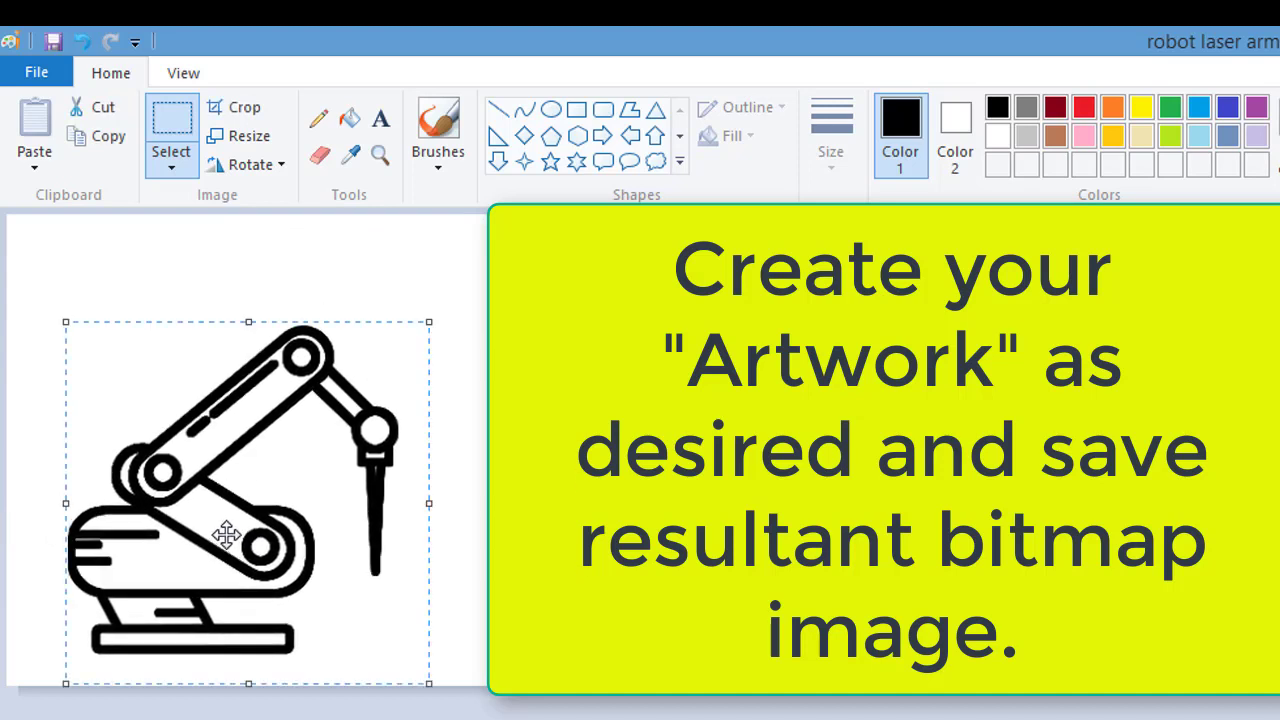
{"action": "left_click", "coordinate": [190, 222]}
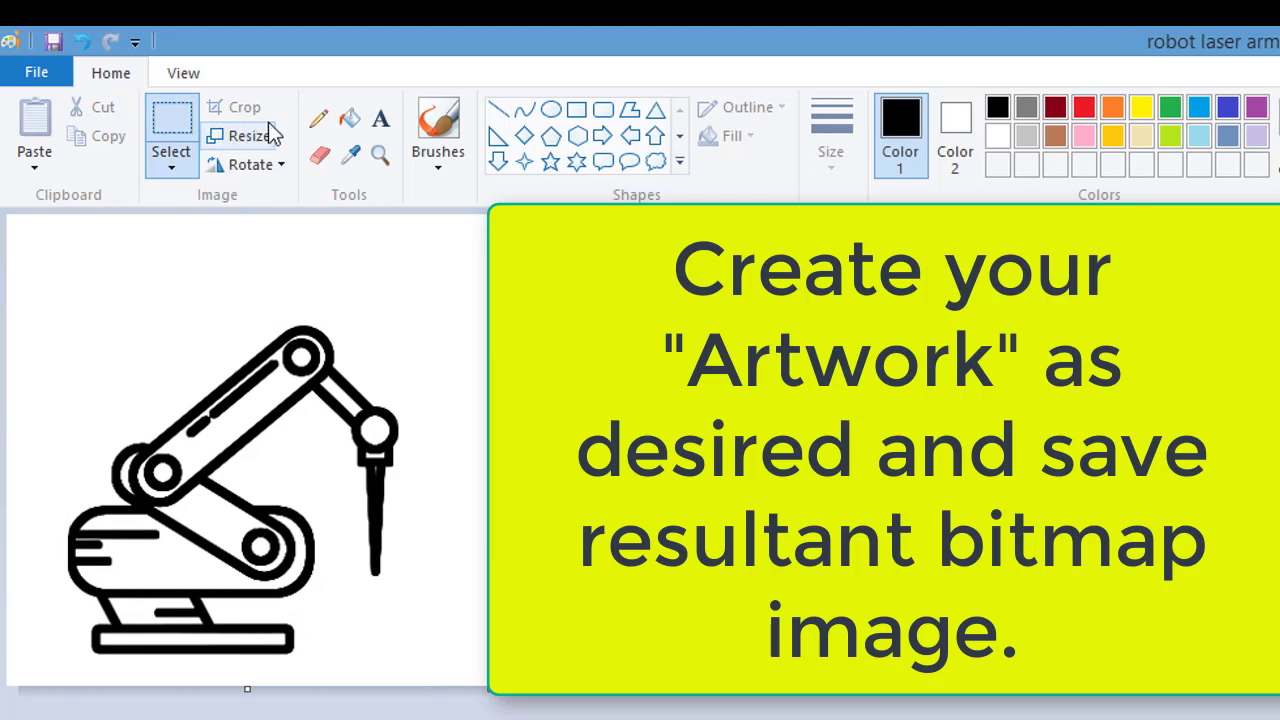
Add the text "My Bitmap Engraving" in the blank space directly above the robot arm.
{"action": "left_click", "coordinate": [380, 119]}
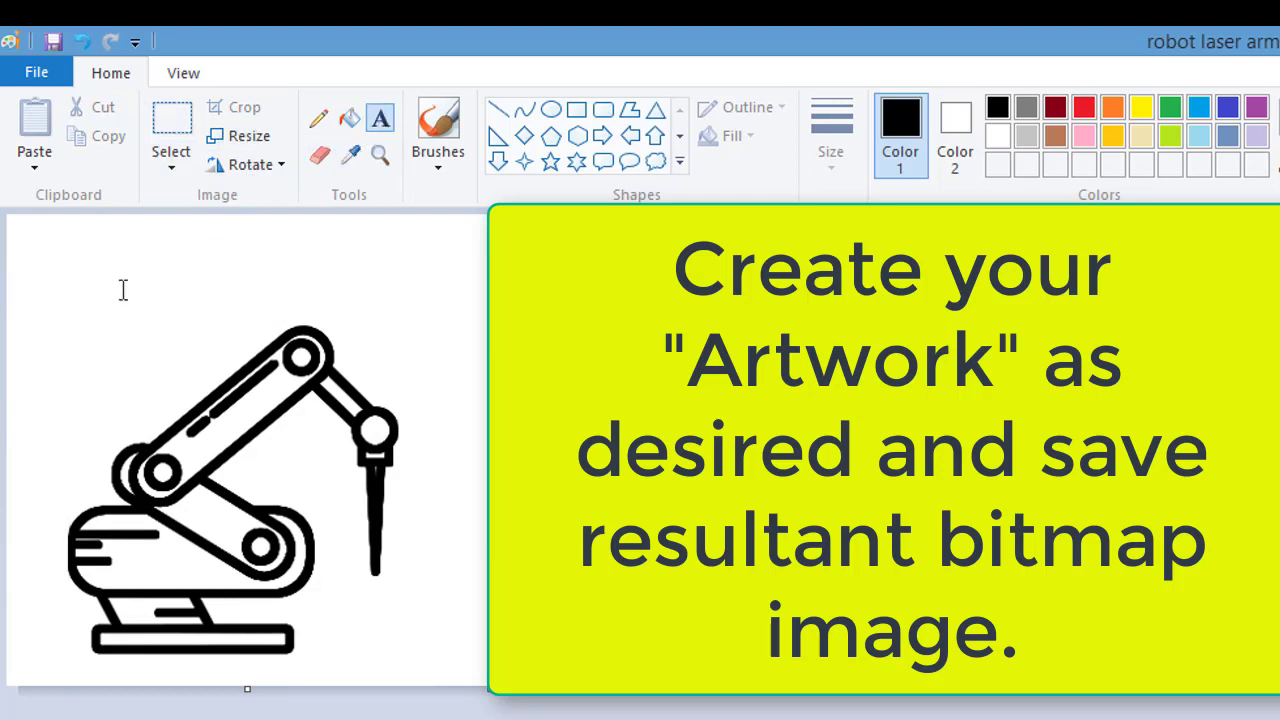
{"action": "left_click", "coordinate": [55, 309]}
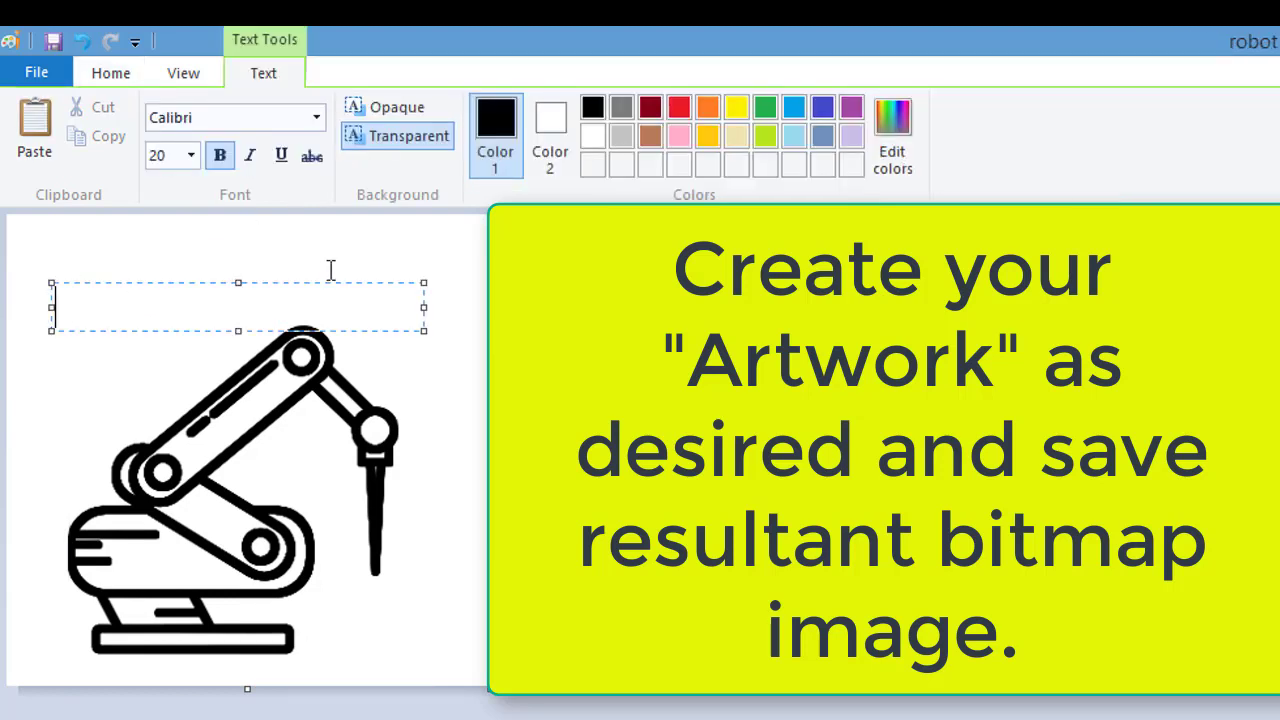
{"action": "type", "text": "My "}
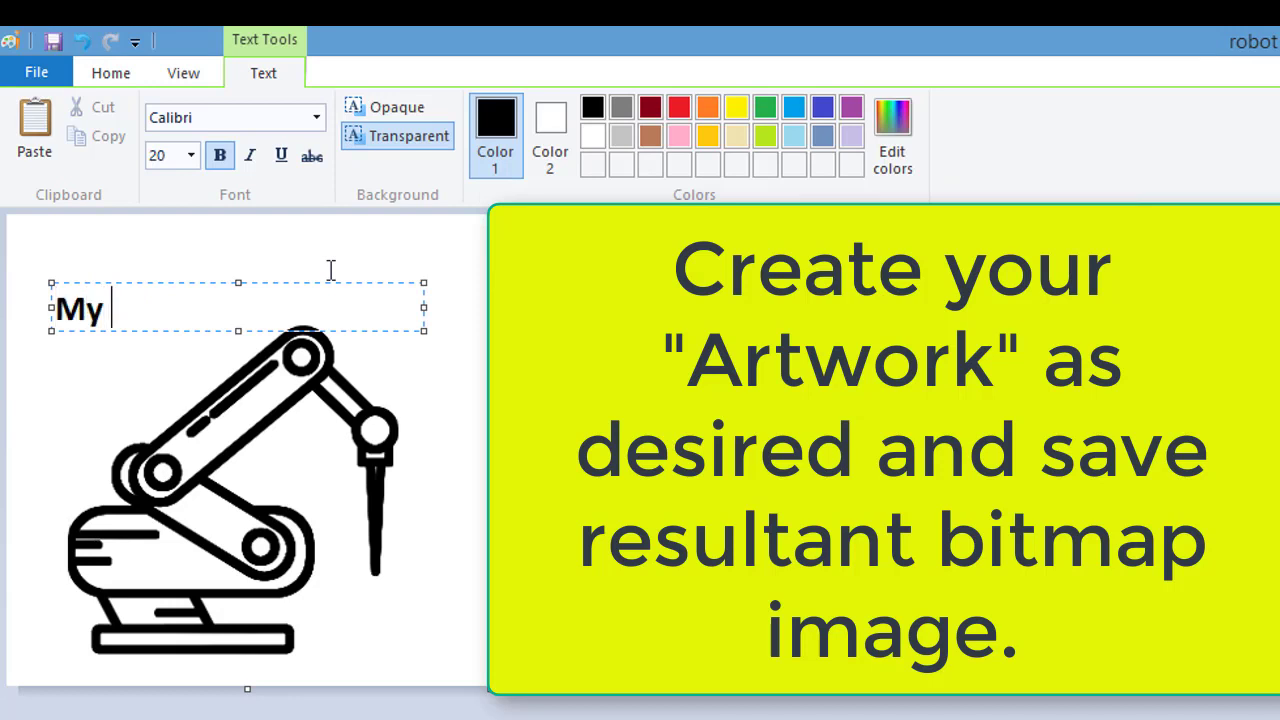
{"action": "type", "text": "Bitma"}
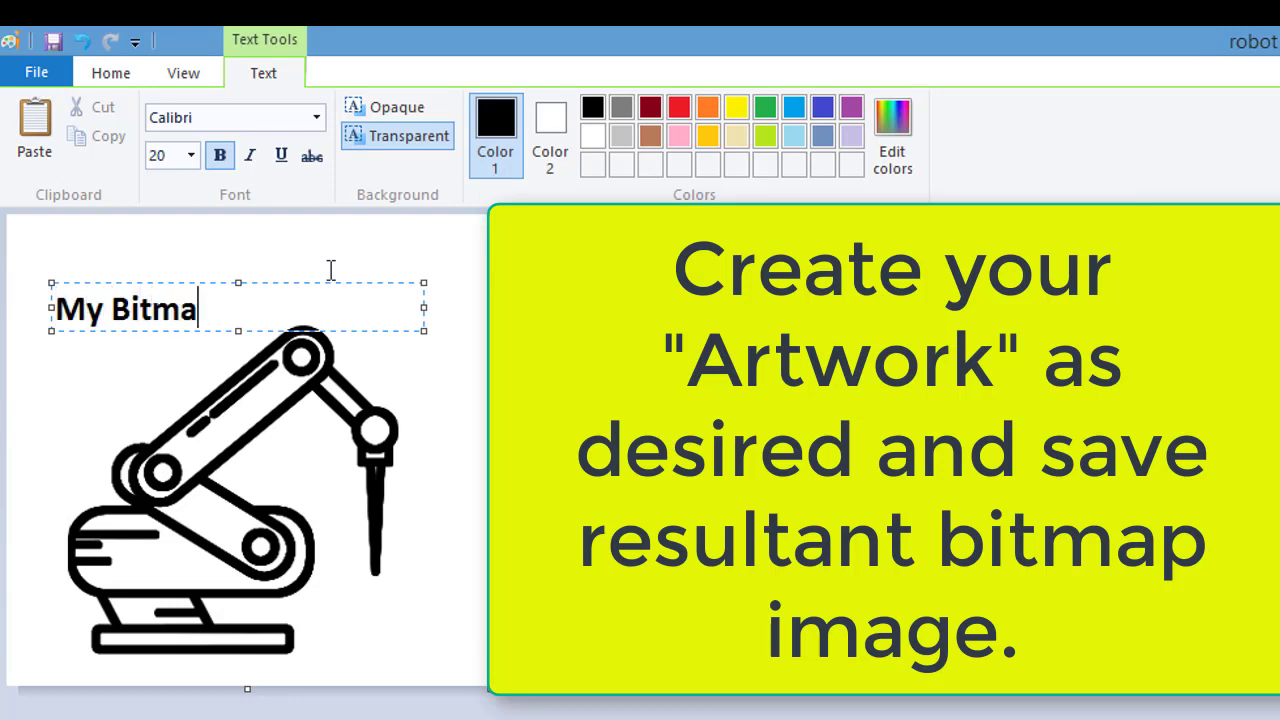
{"action": "type", "text": "p Engraving"}
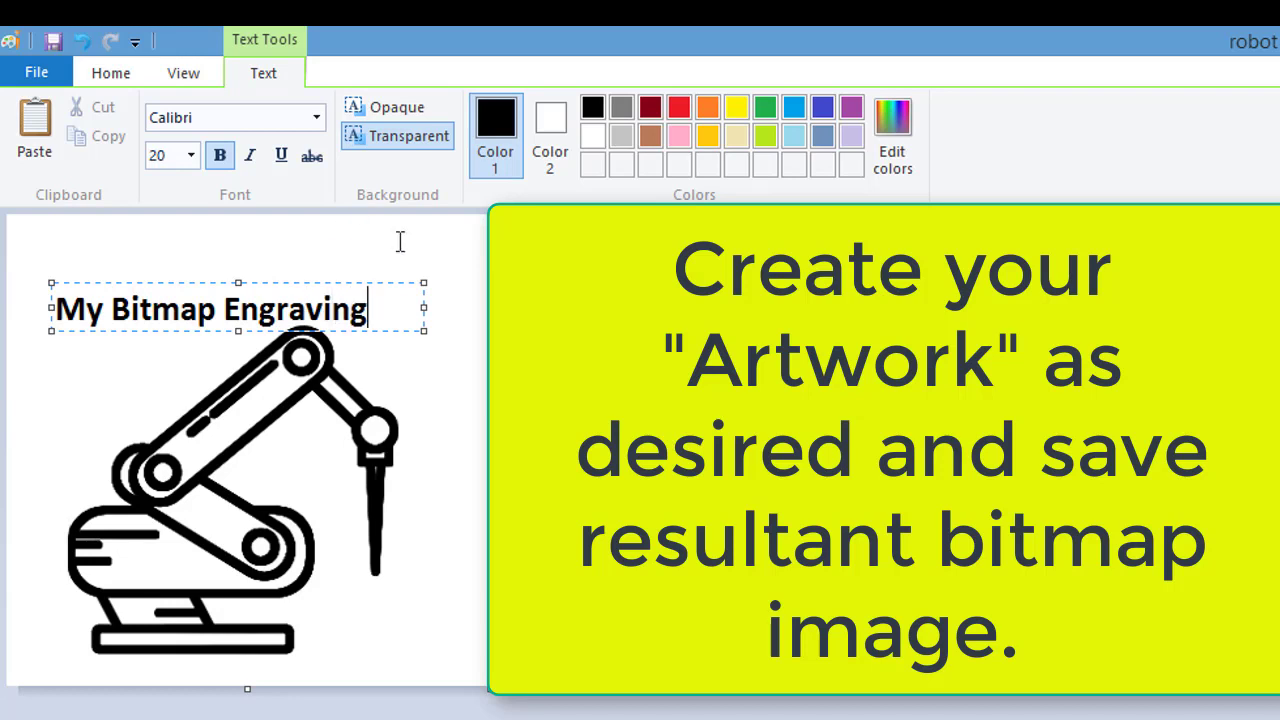
{"action": "left_click", "coordinate": [464, 251]}
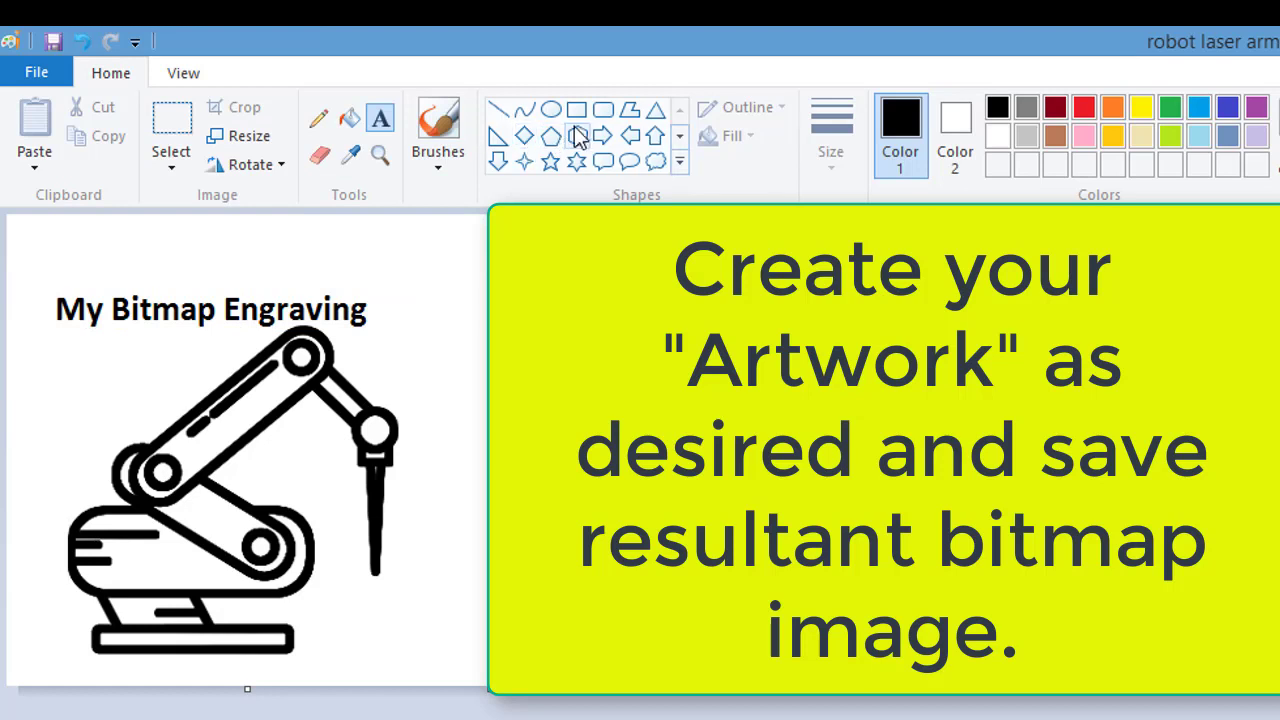
Draw a rounded rectangle as a frame around the title text and the robot arm.
{"action": "left_click", "coordinate": [600, 111]}
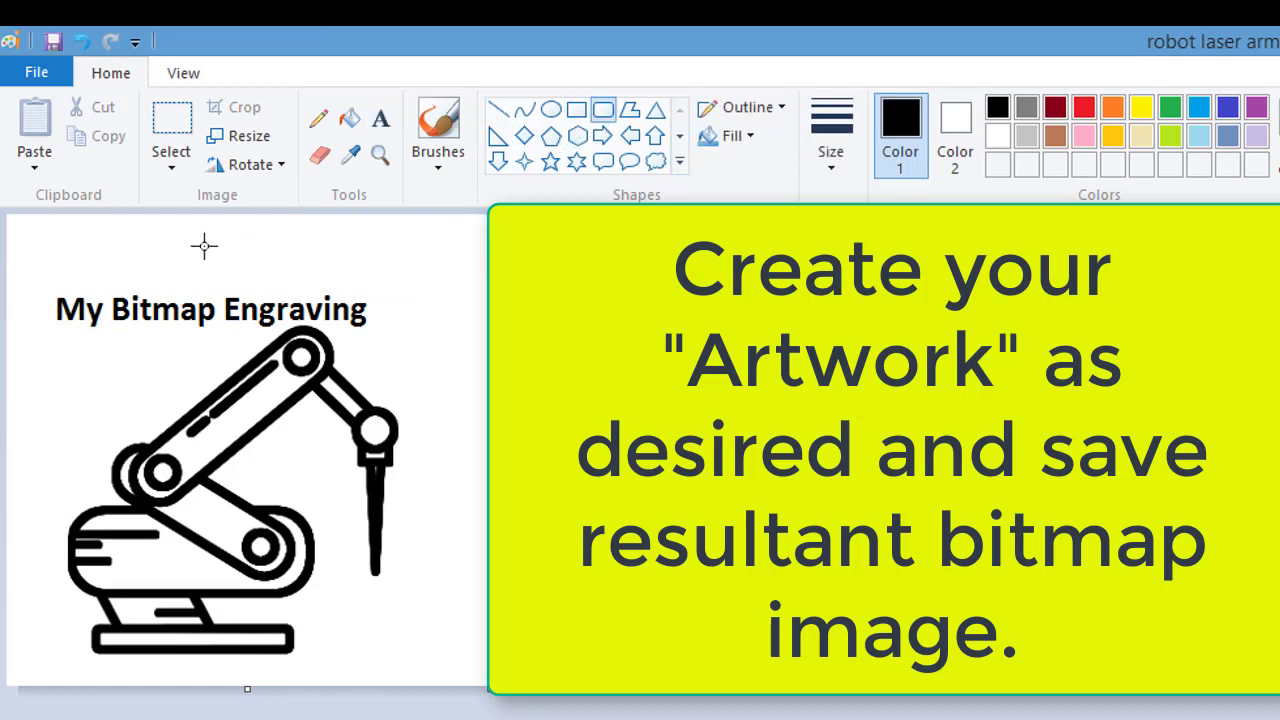
{"action": "left_click_drag", "start_coordinate": [30, 287], "coordinate": [430, 670]}
{"action": "key", "text": "Escape"}
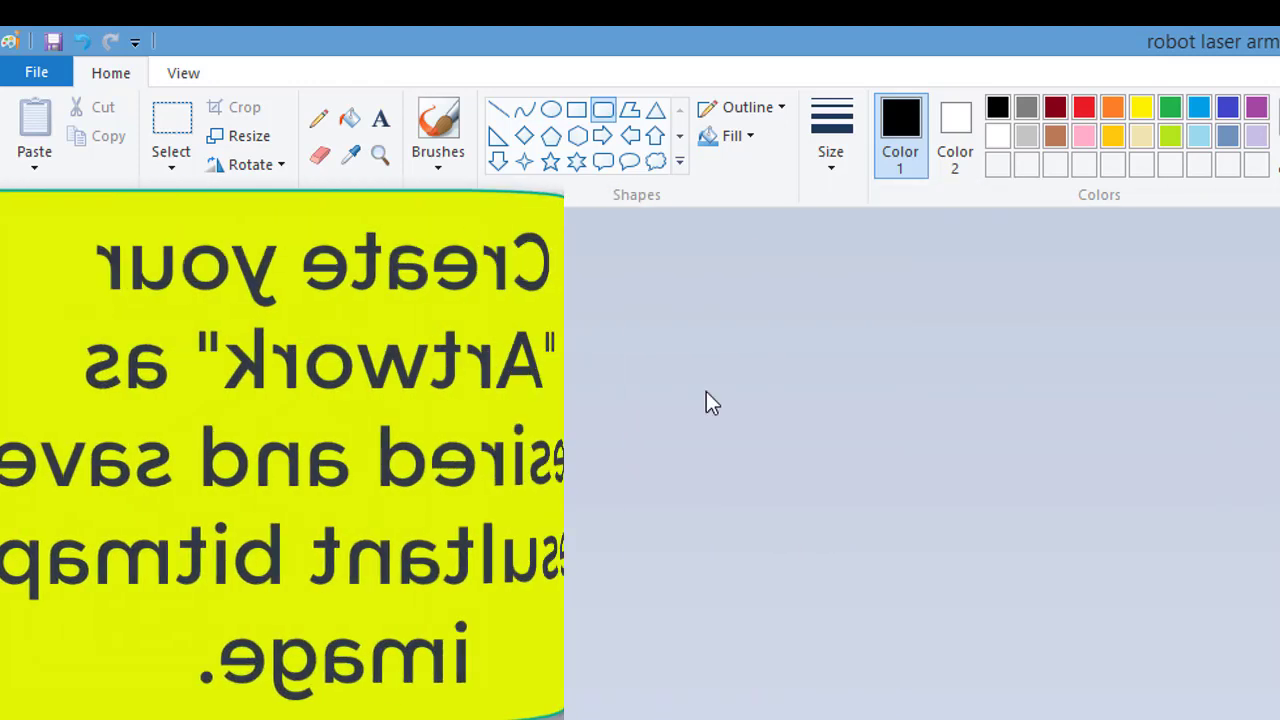
Save the artwork as a PNG picture named "my laser engraving Bitmap.png" in Downloads, accepting the loss of transparency.
{"action": "left_click", "coordinate": [46, 77]}
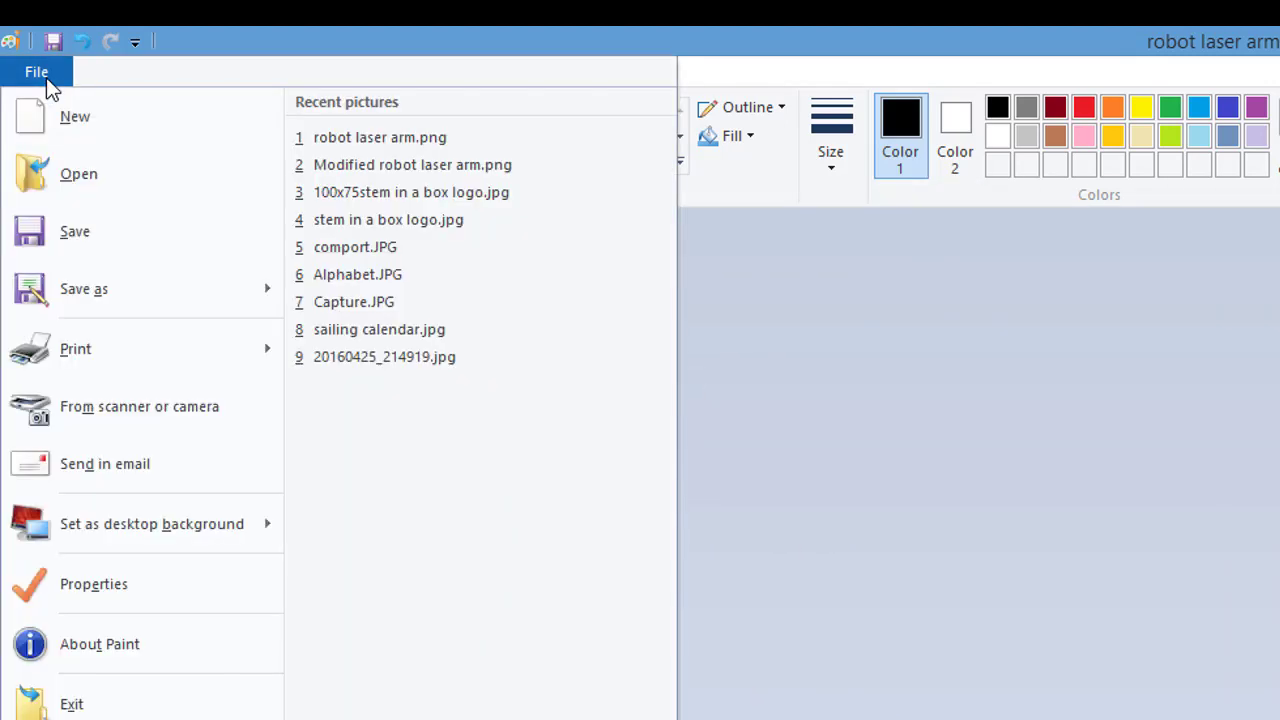
{"action": "mouse_move", "coordinate": [237, 300]}
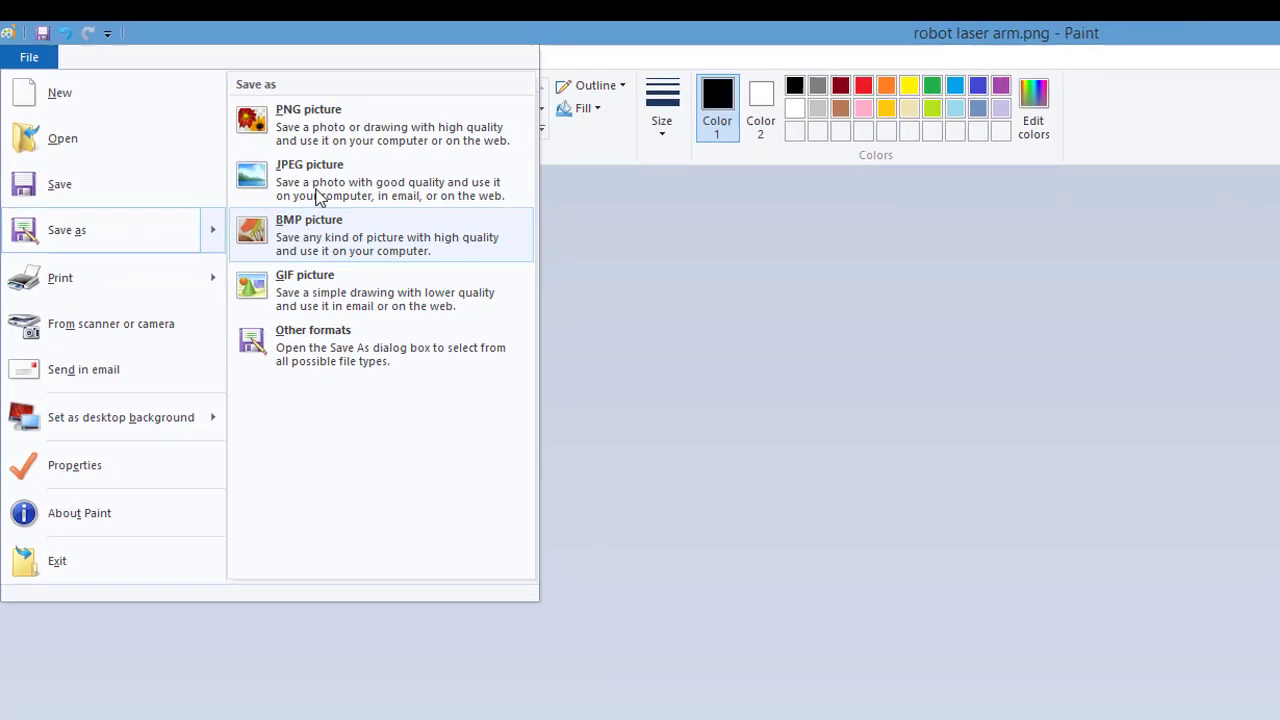
{"action": "left_click", "coordinate": [425, 160]}
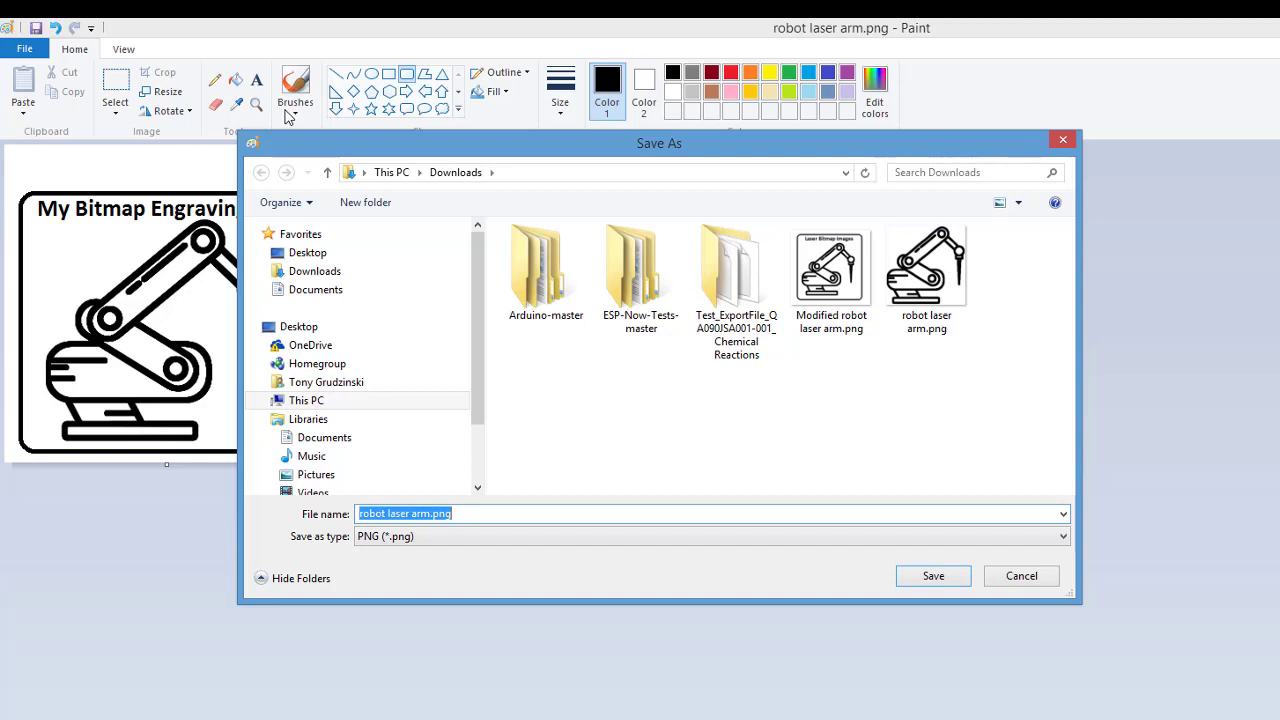
{"action": "left_click", "coordinate": [427, 512]}
{"action": "key", "text": "BackSpace"}
{"action": "key", "text": "BackSpace"}
{"action": "key", "text": "BackSpace"}
{"action": "key", "text": "BackSpace"}
{"action": "key", "text": "BackSpace"}
{"action": "key", "text": "BackSpace"}
{"action": "key", "text": "BackSpace"}
{"action": "key", "text": "BackSpace"}
{"action": "key", "text": "BackSpace"}
{"action": "key", "text": "BackSpace"}
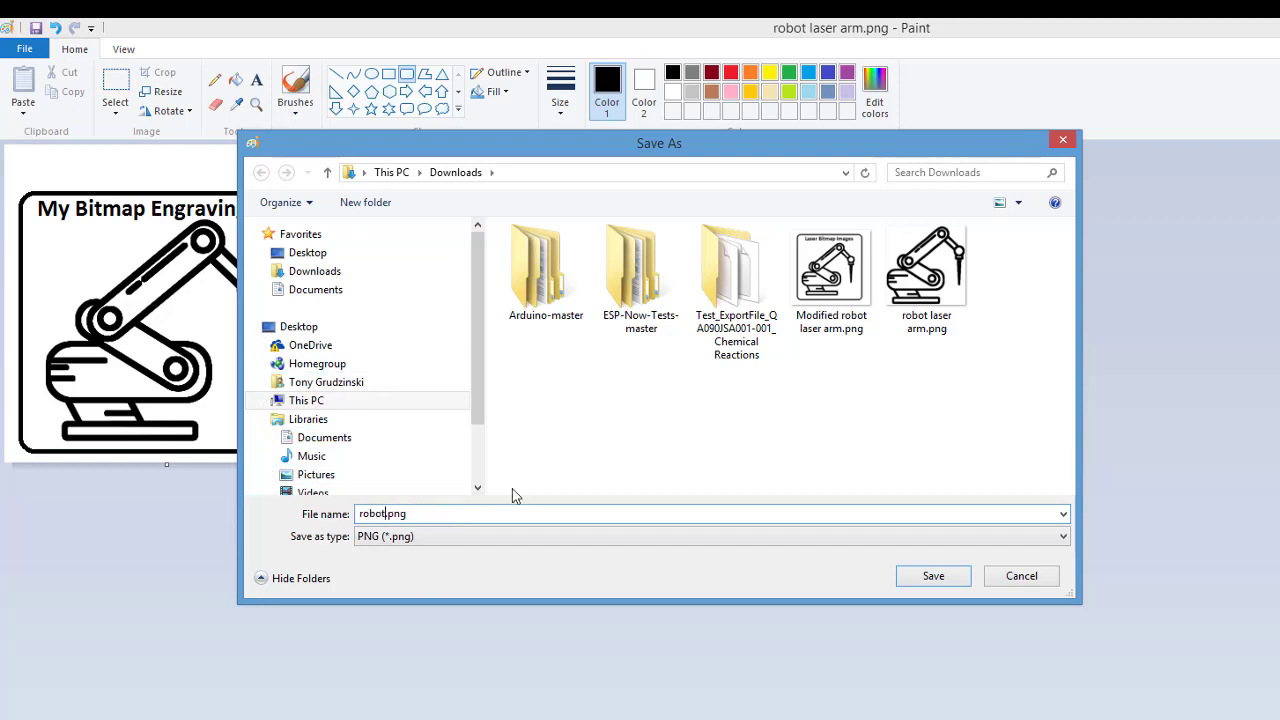
{"action": "key", "text": "BackSpace"}
{"action": "key", "text": "BackSpace"}
{"action": "key", "text": "BackSpace"}
{"action": "key", "text": "BackSpace"}
{"action": "key", "text": "BackSpace"}
{"action": "type", "text": "my laser engraving Bitmap"}
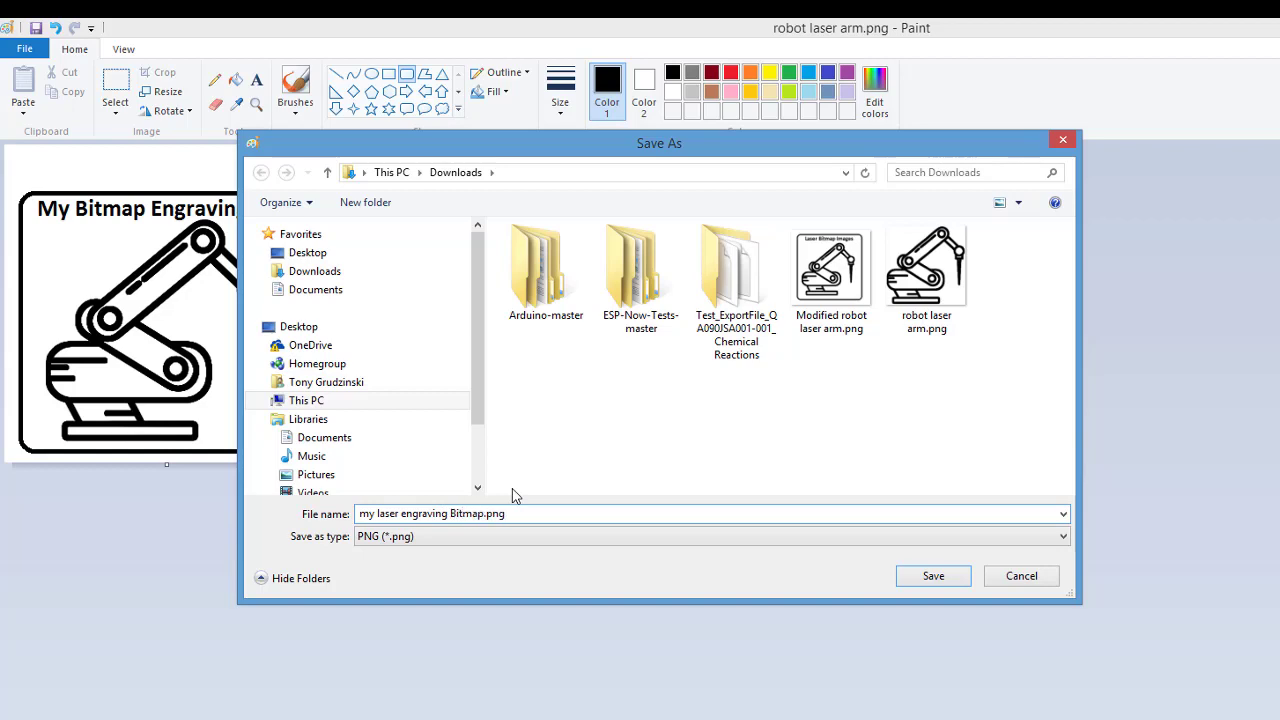
{"action": "key", "text": "Return"}
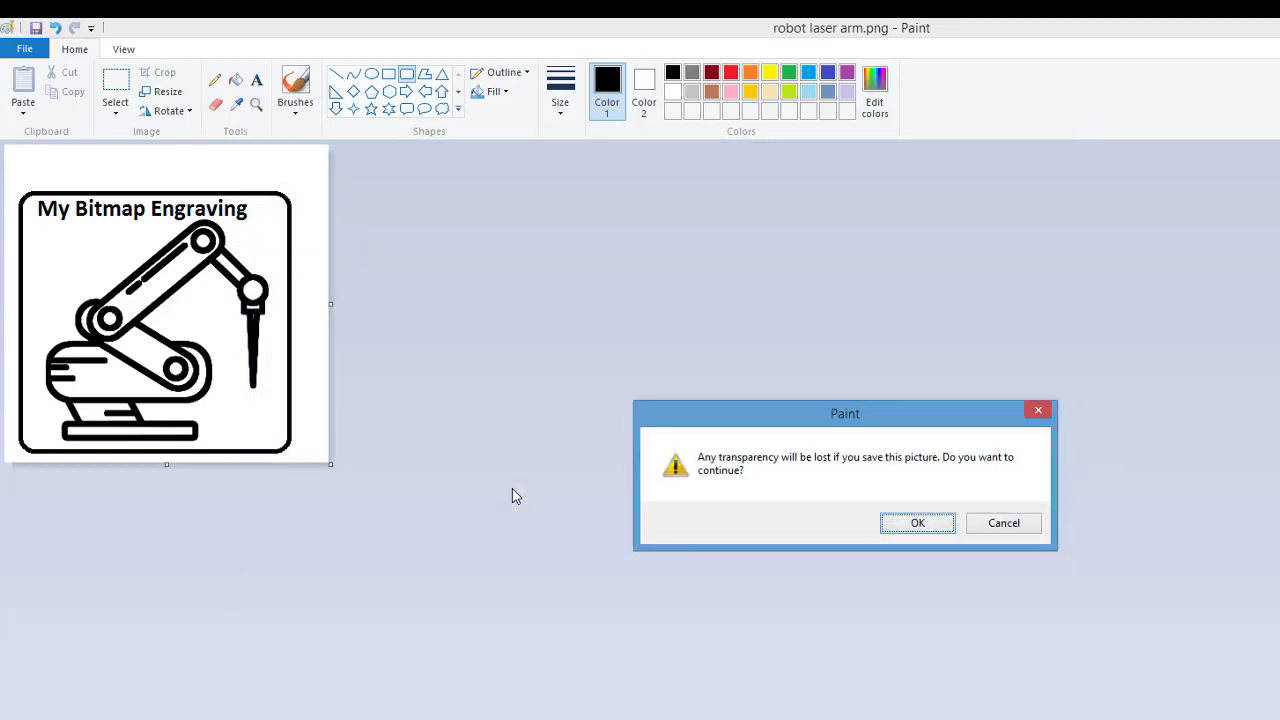
{"action": "left_click", "coordinate": [908, 523]}
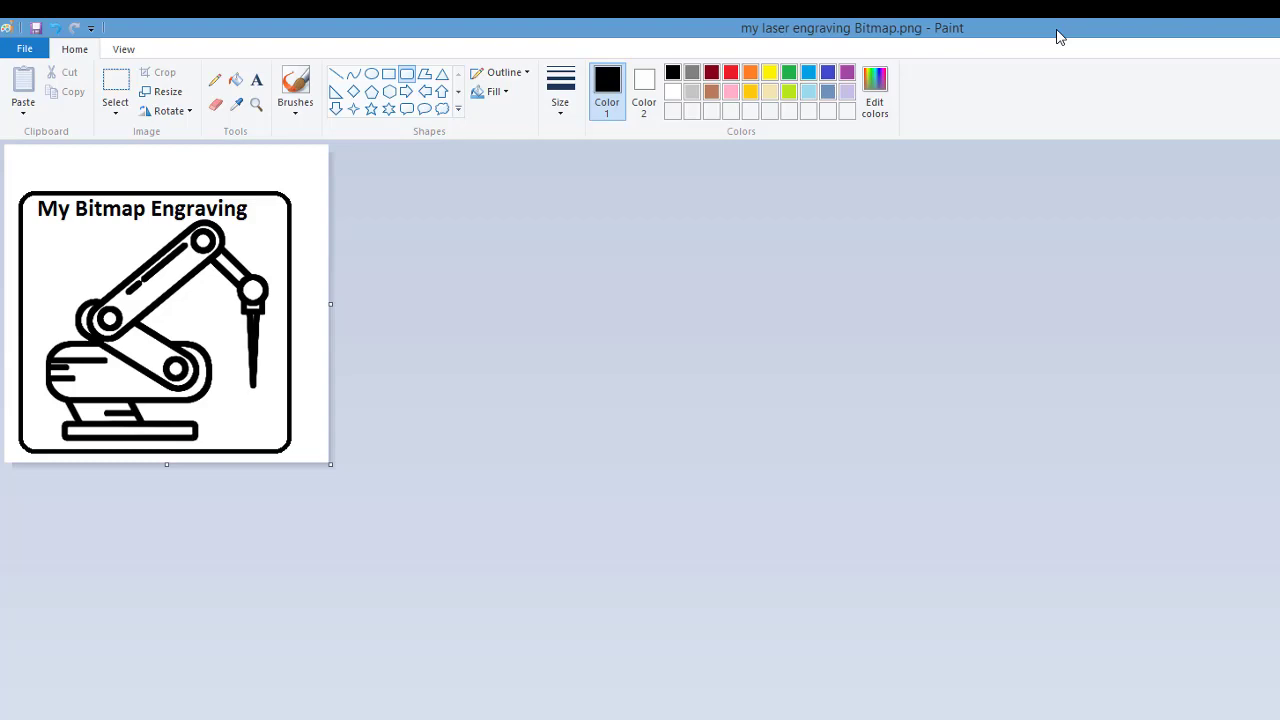
Clear the image editor from view and launch LaserWeb from the desktop.
{"action": "left_click_drag", "start_coordinate": [1060, 37], "coordinate": [1279, 167]}
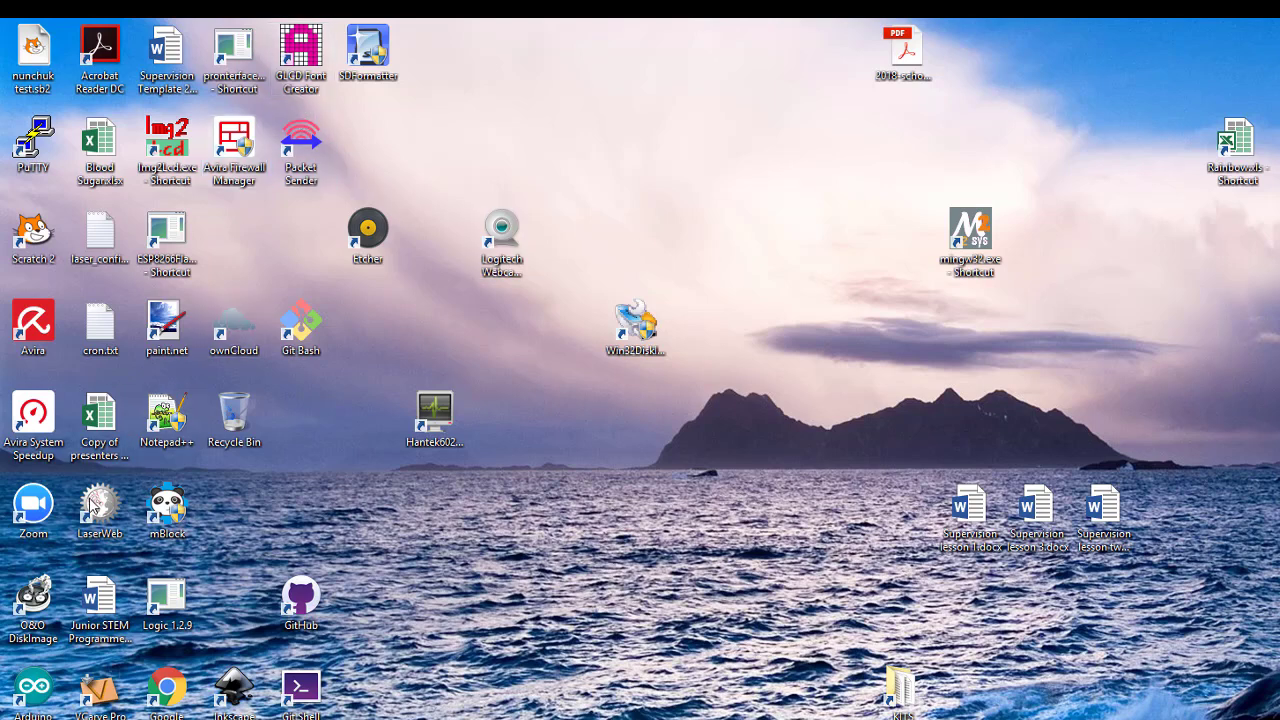
{"action": "left_click", "coordinate": [92, 507]}
{"action": "double_click", "coordinate": [92, 507]}
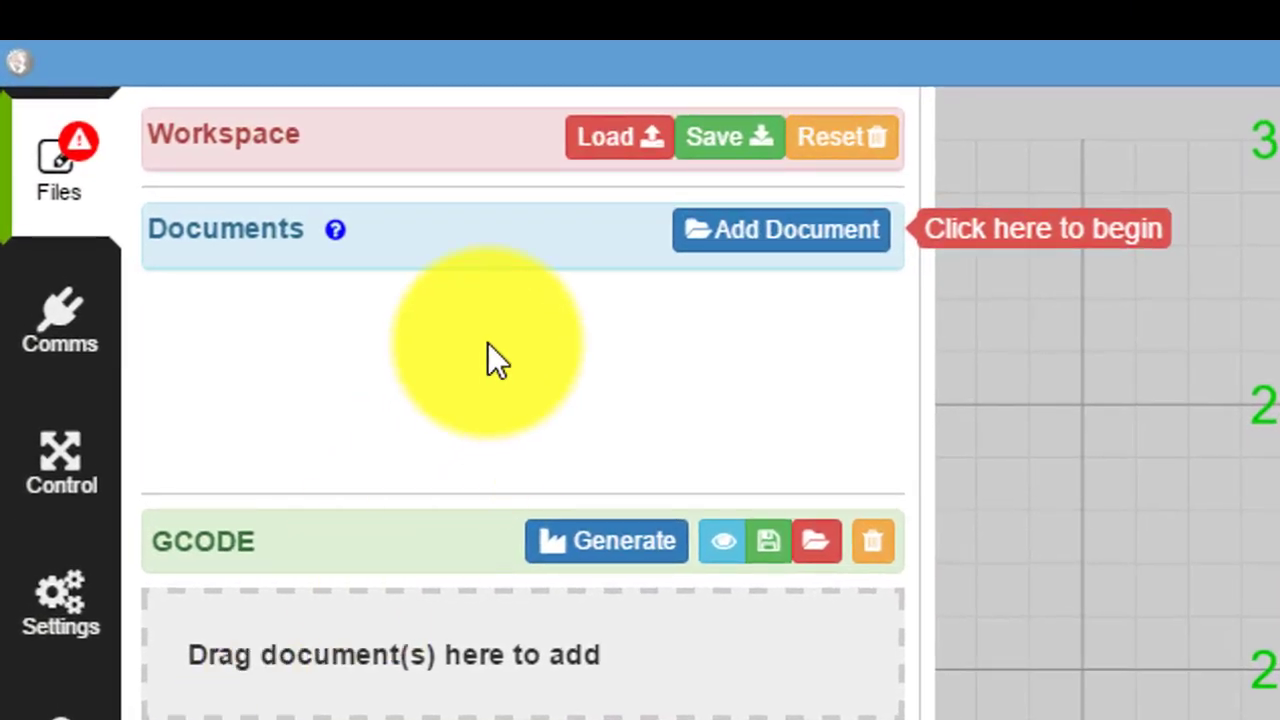
Add my laser engraving Bitmap.png from Downloads as a document in the workspace.
{"action": "left_click", "coordinate": [713, 248]}
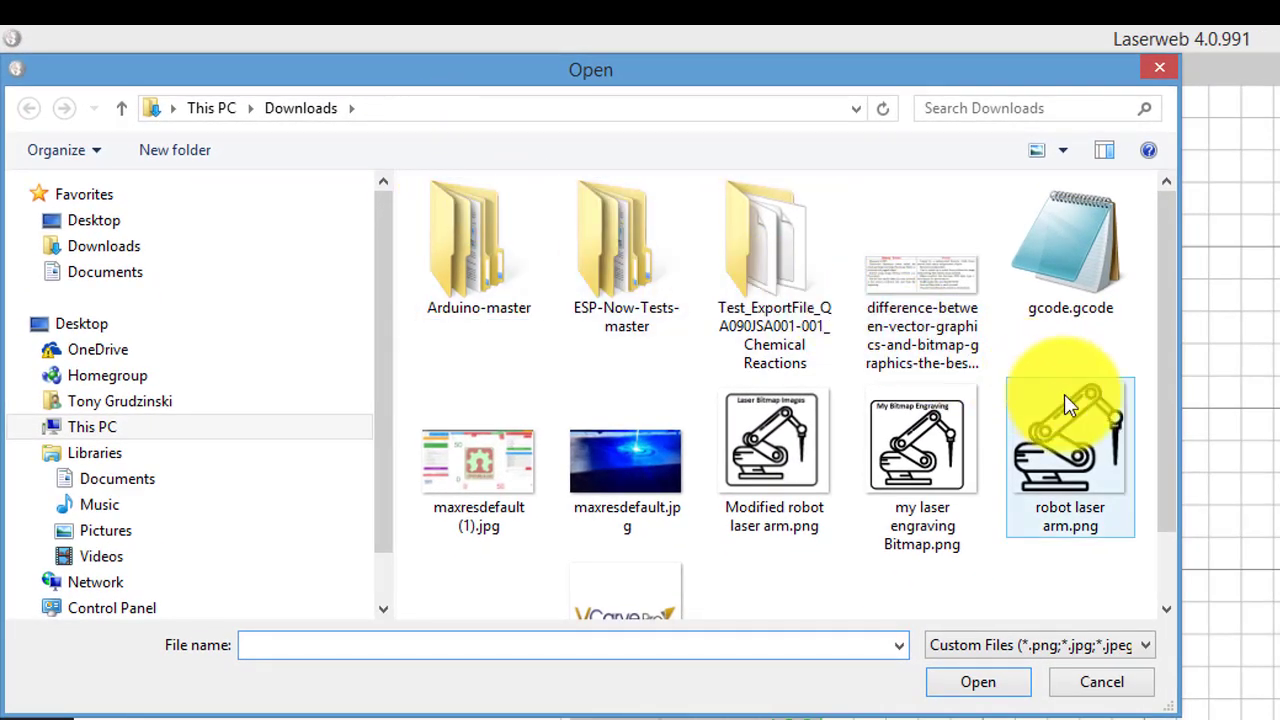
{"action": "left_click", "coordinate": [921, 454]}
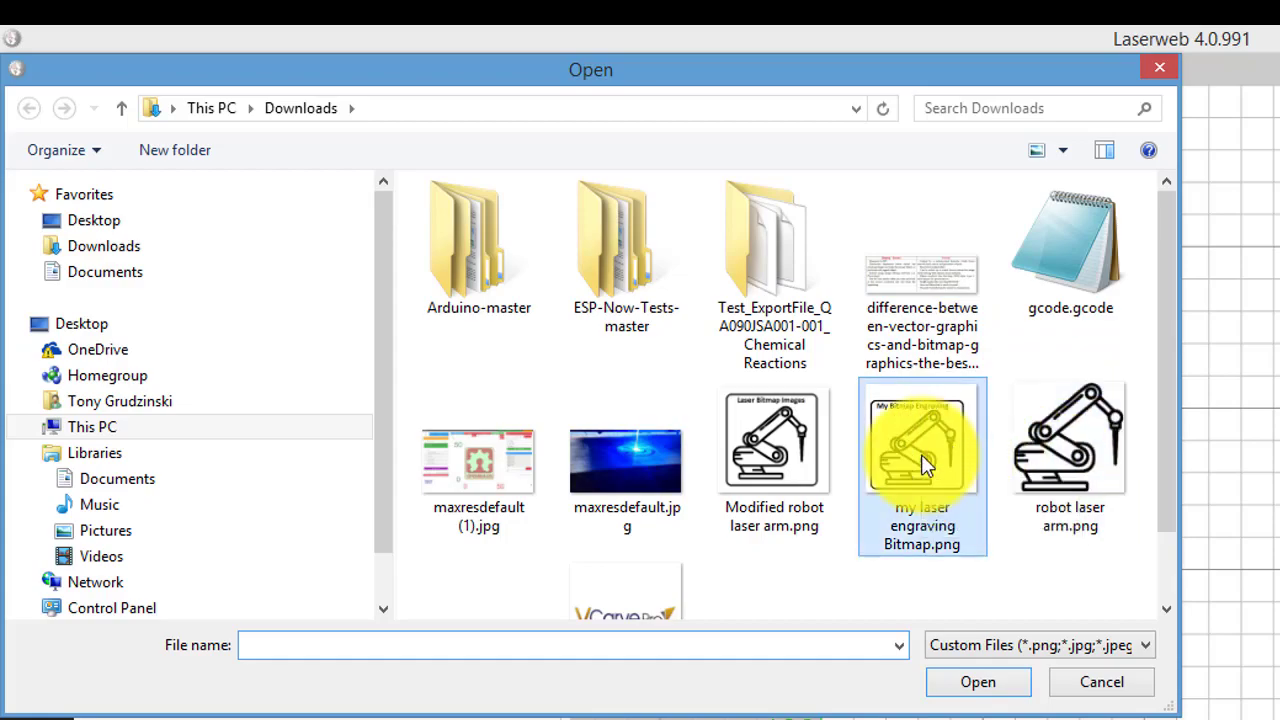
{"action": "left_click", "coordinate": [972, 684]}
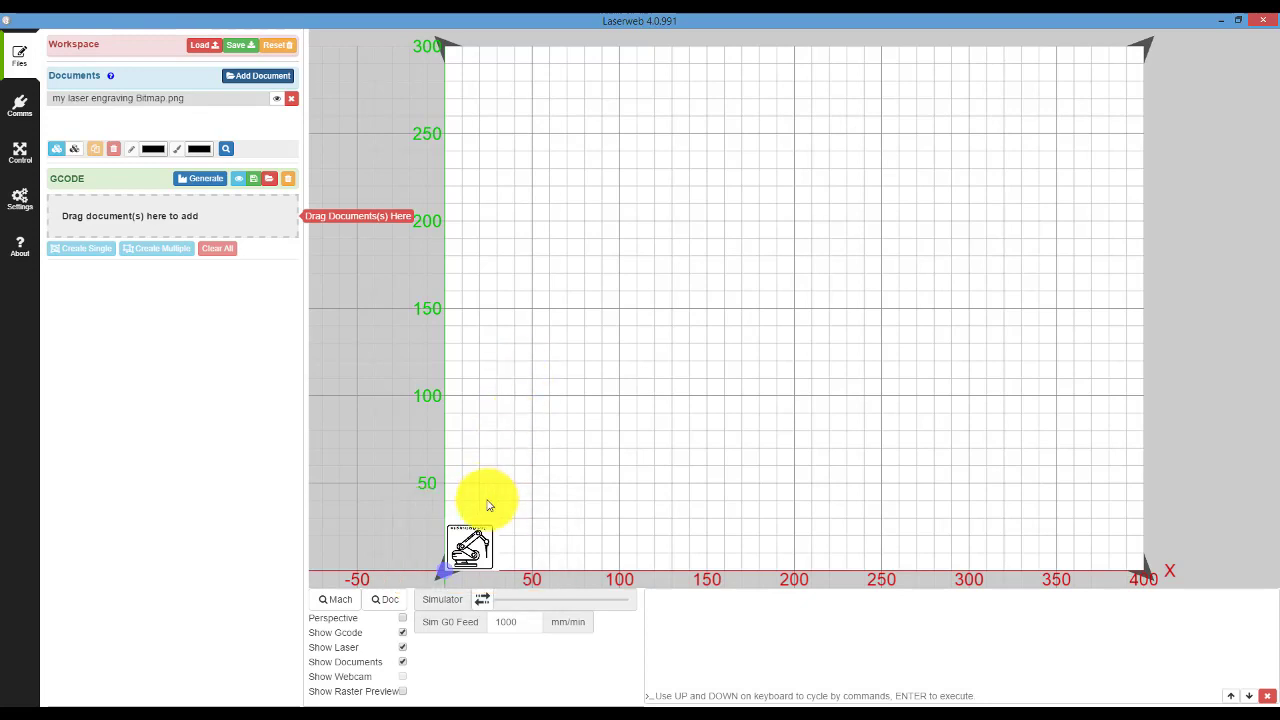
Set the bitmap's X size to 100 with proportions locked and align it to the workspace's lower-left origin.
{"action": "left_click", "coordinate": [470, 540]}
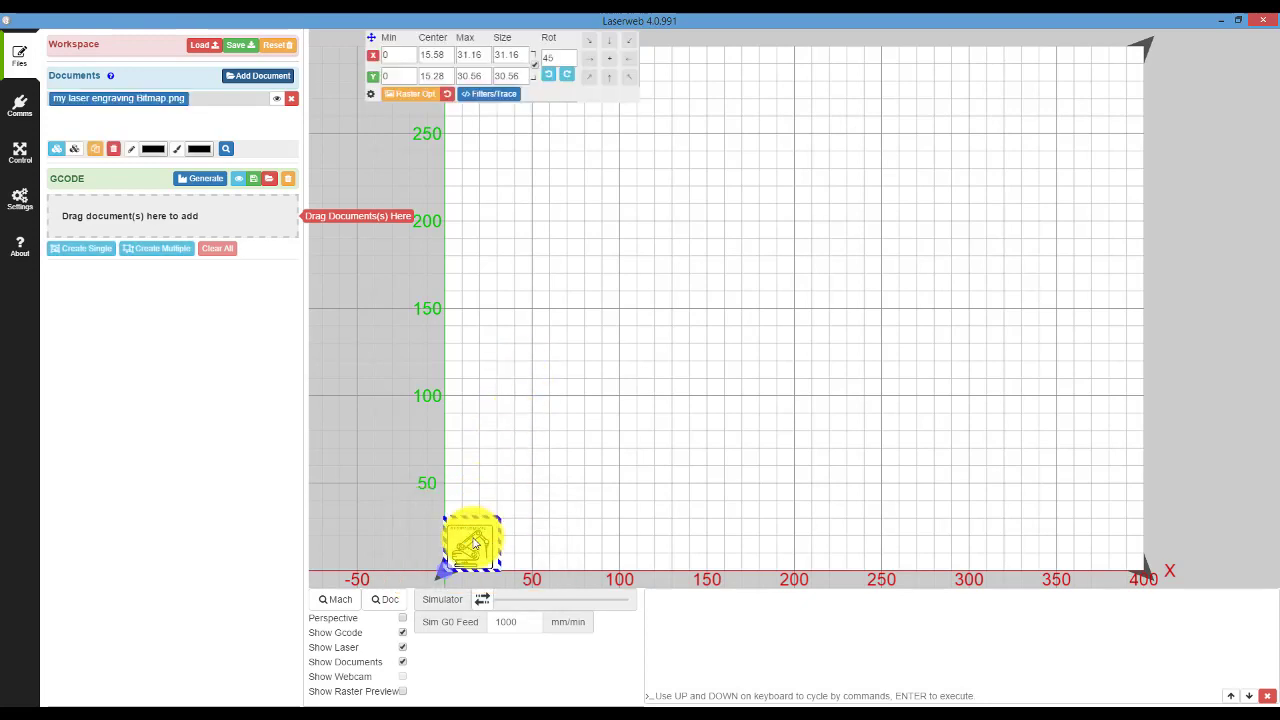
{"action": "double_click", "coordinate": [498, 56]}
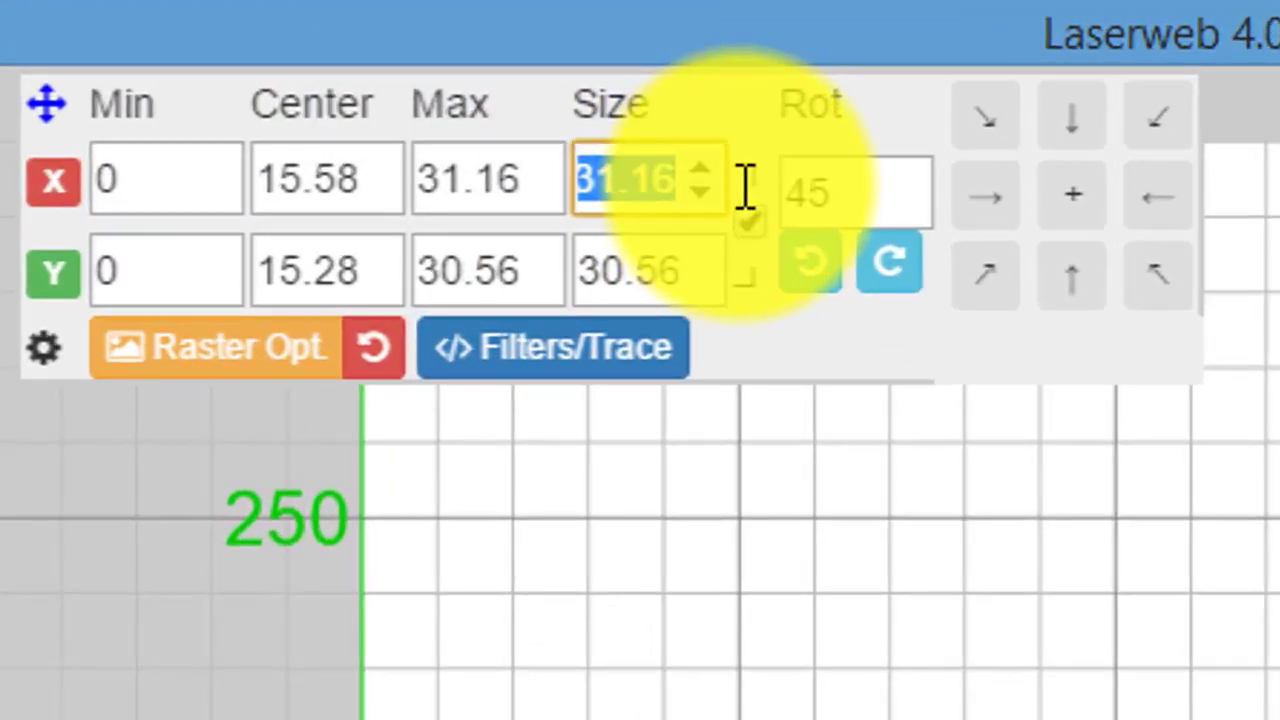
{"action": "key", "text": "BackSpace"}
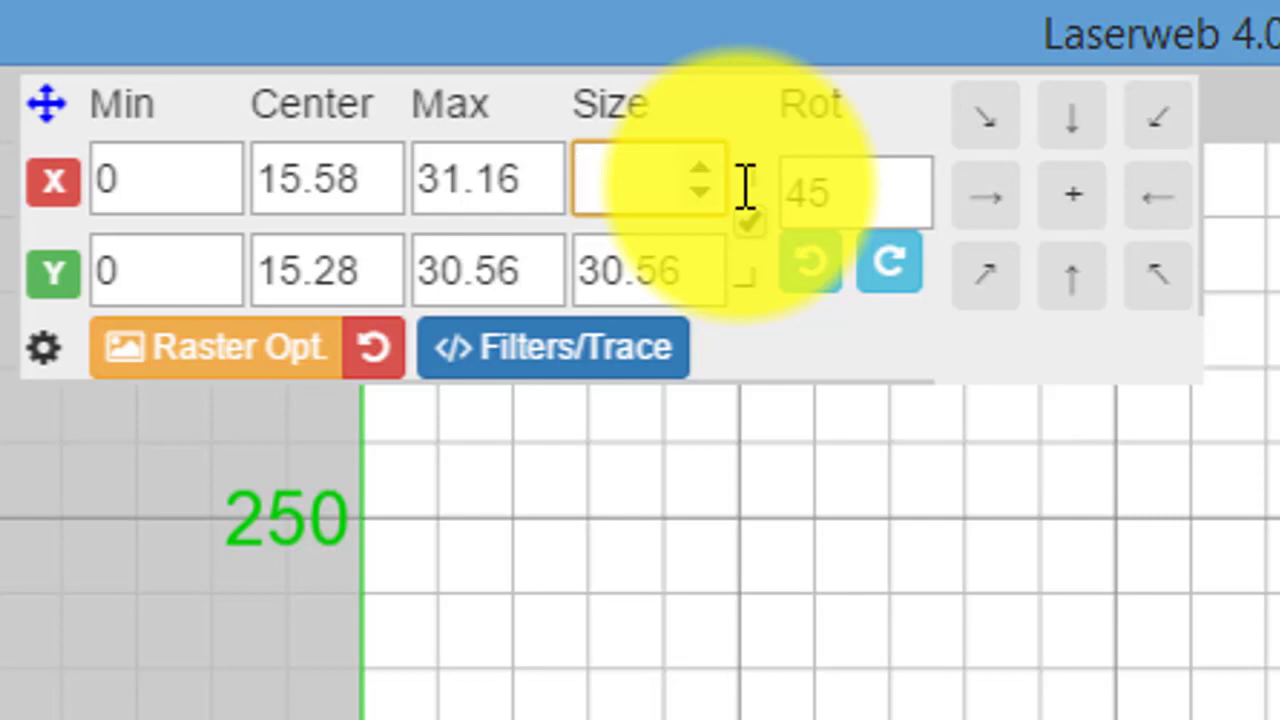
{"action": "type", "text": "100"}
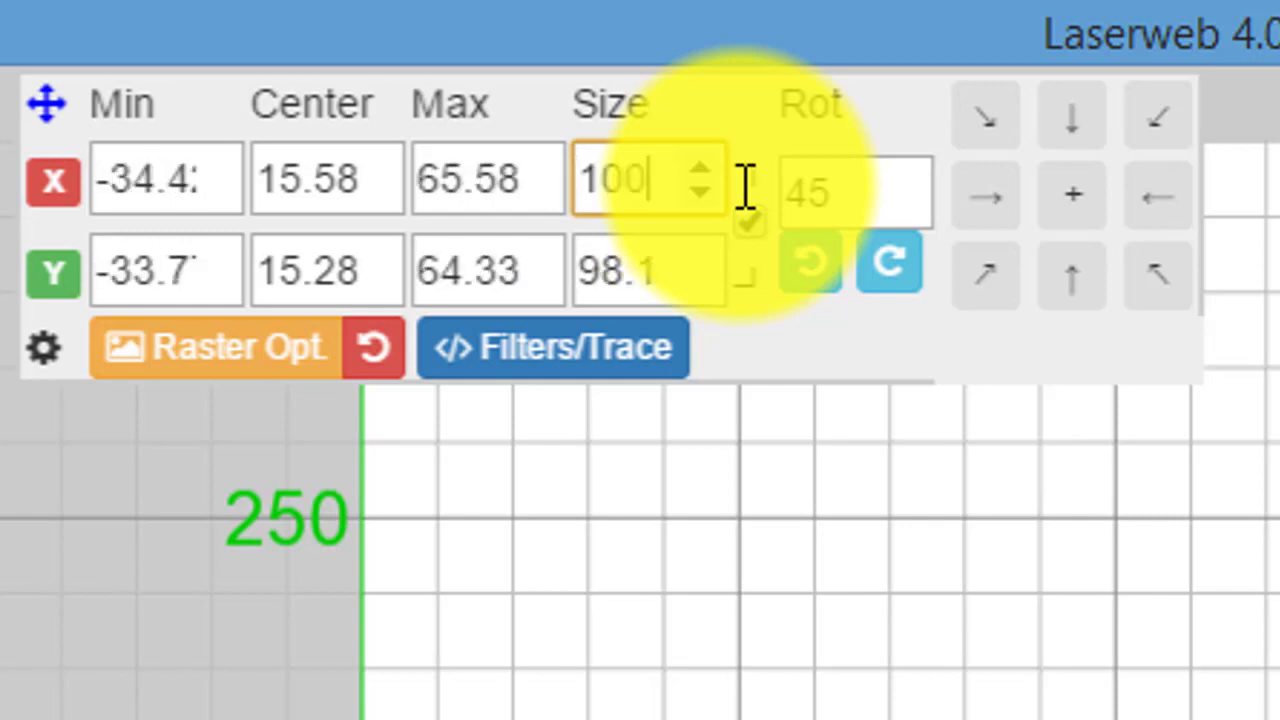
{"action": "left_click", "coordinate": [1170, 132]}
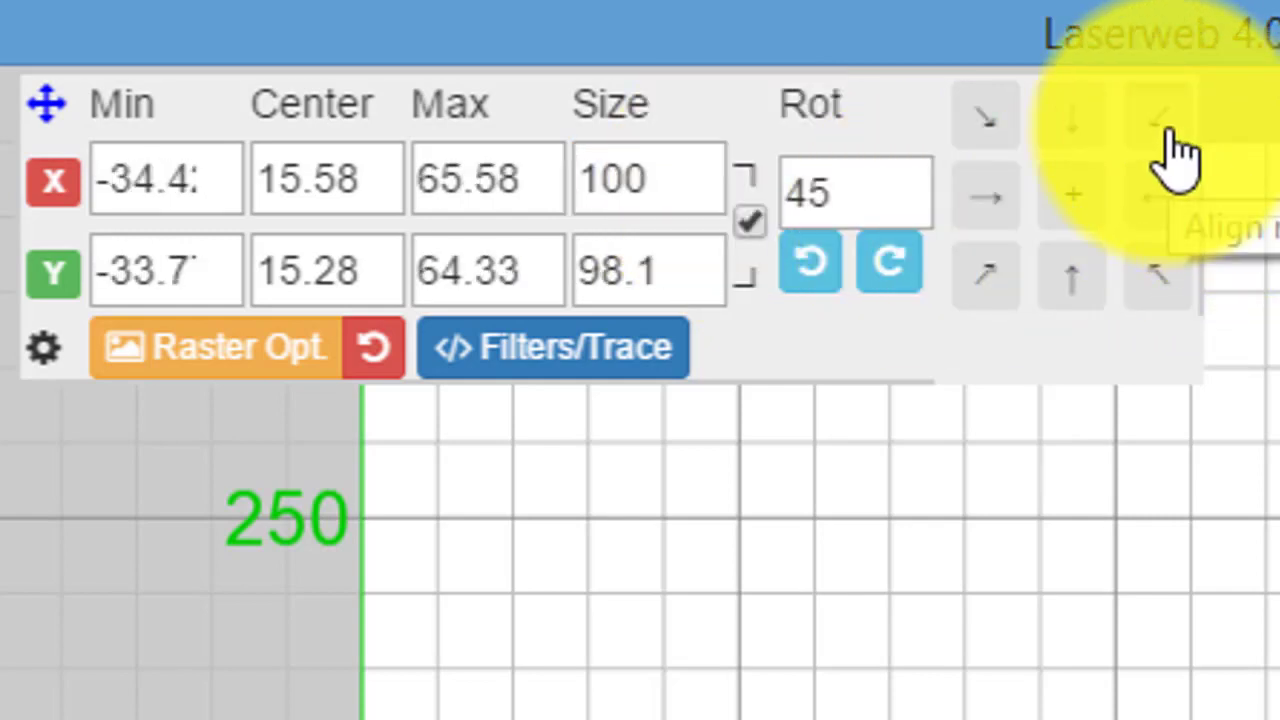
{"action": "left_click", "coordinate": [1170, 132]}
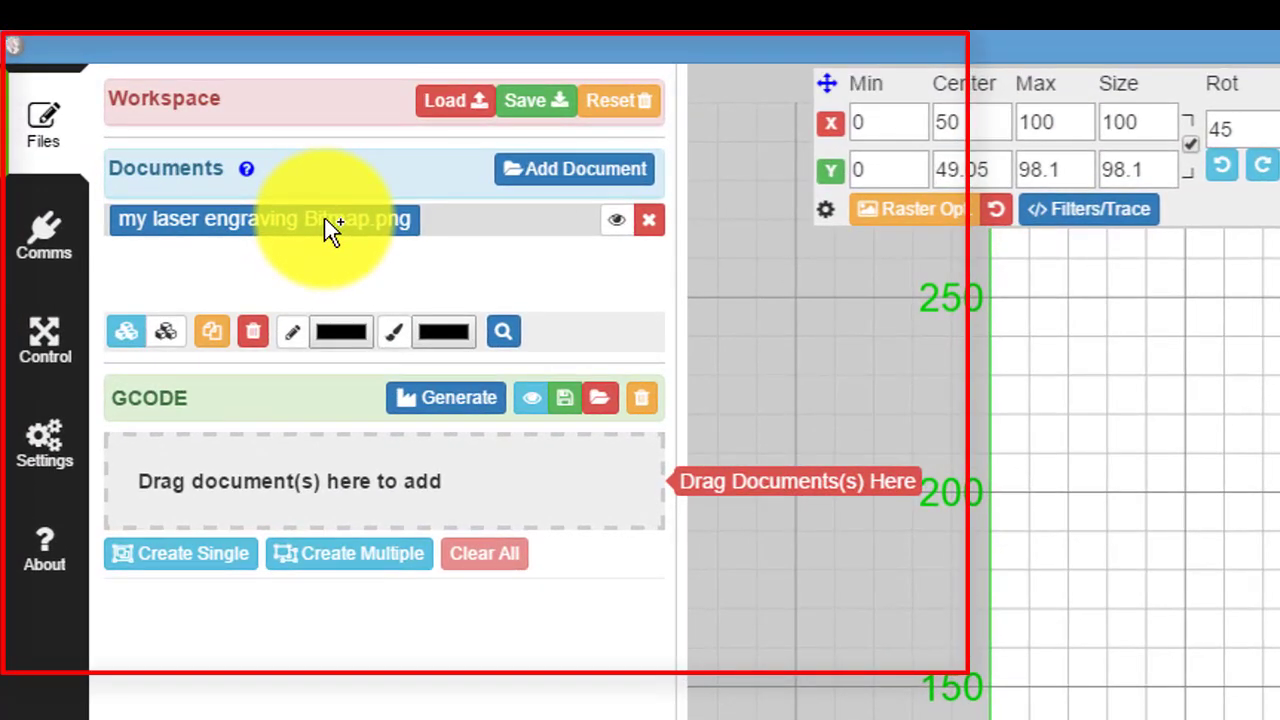
Assign the my laser engraving Bitmap.png document to GCODE generation as a Laser Raster operation.
{"action": "left_click_drag", "start_coordinate": [333, 228], "coordinate": [307, 500]}
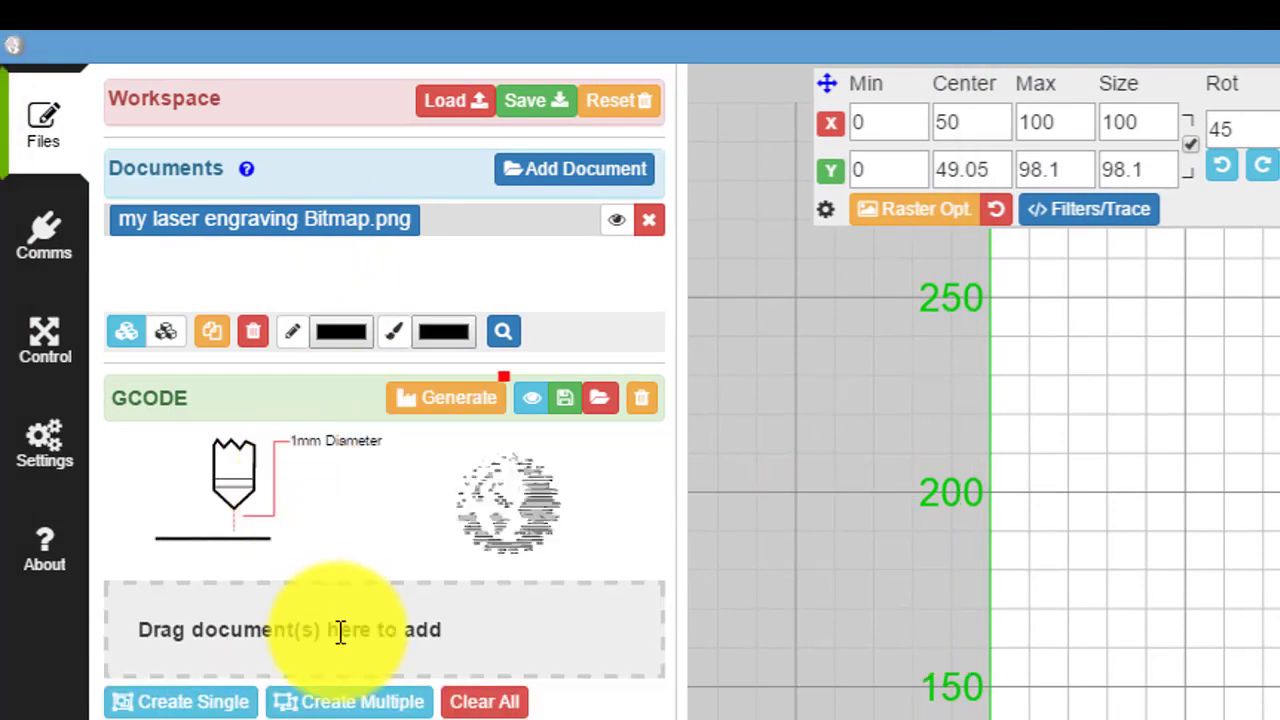
{"action": "left_click", "coordinate": [360, 702]}
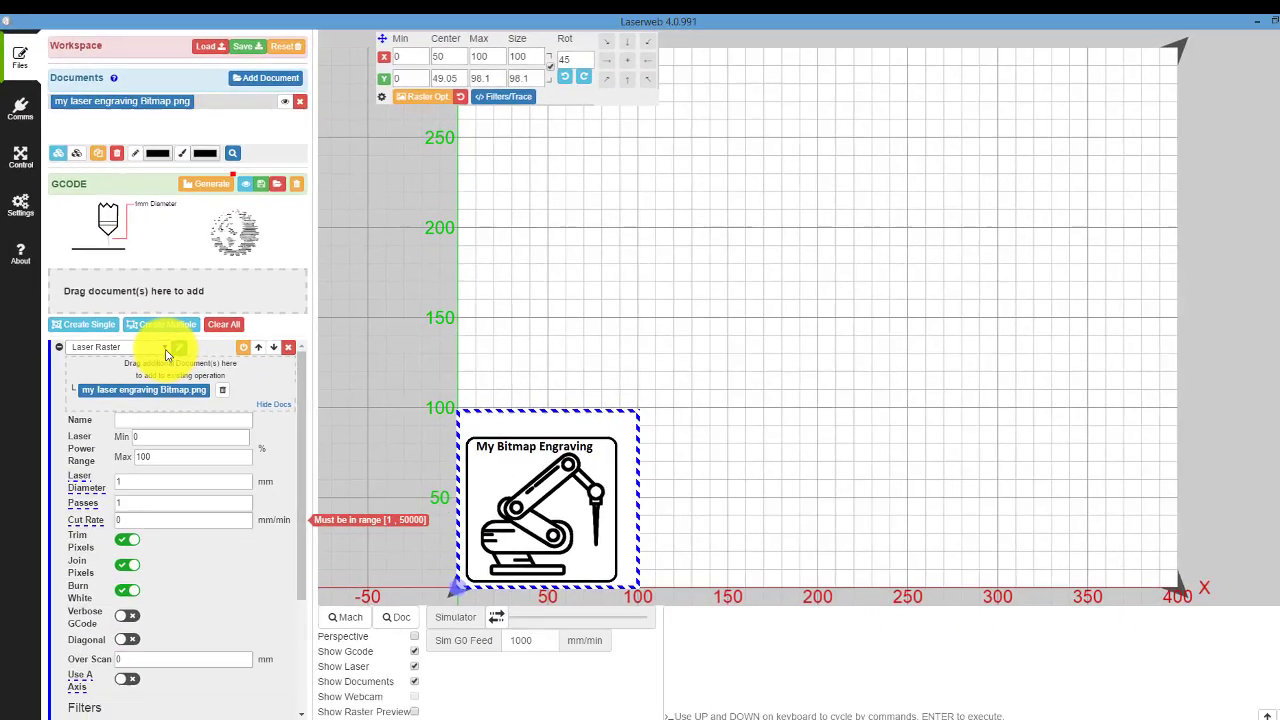
Keep the operation type as Laser Raster and name the operation my bitmap.
{"action": "left_click", "coordinate": [166, 346]}
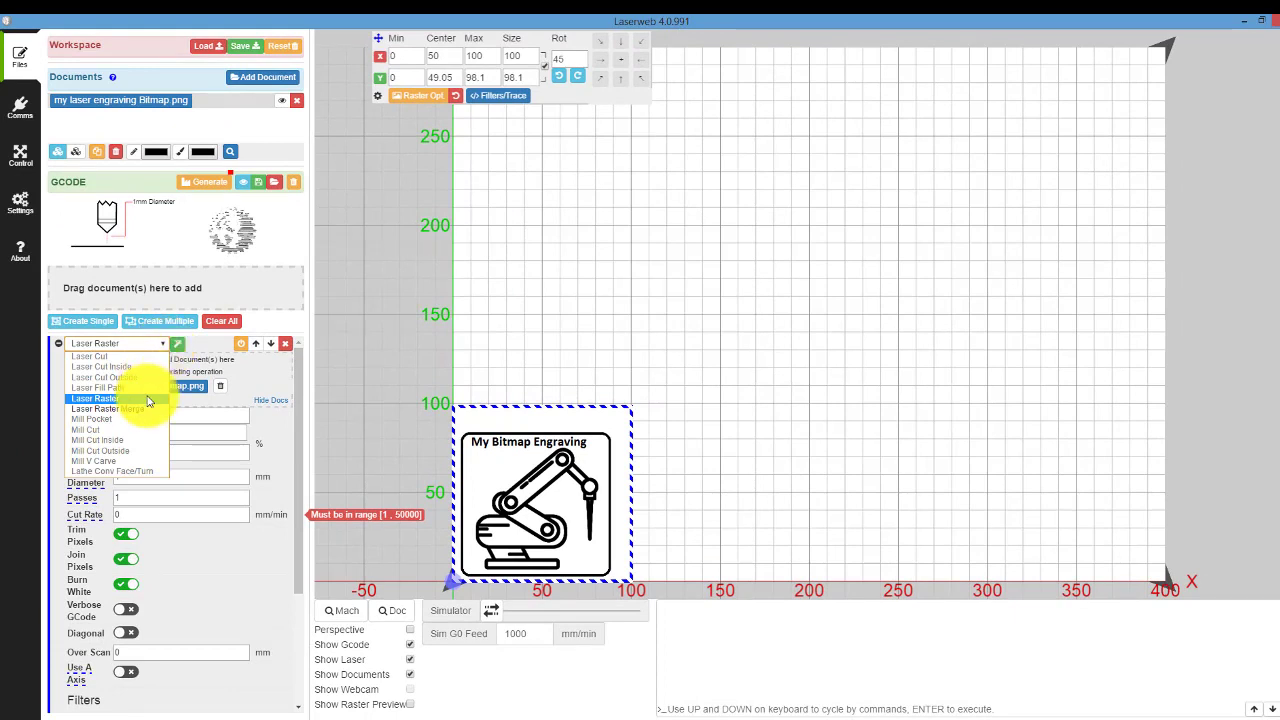
{"action": "left_click", "coordinate": [148, 399]}
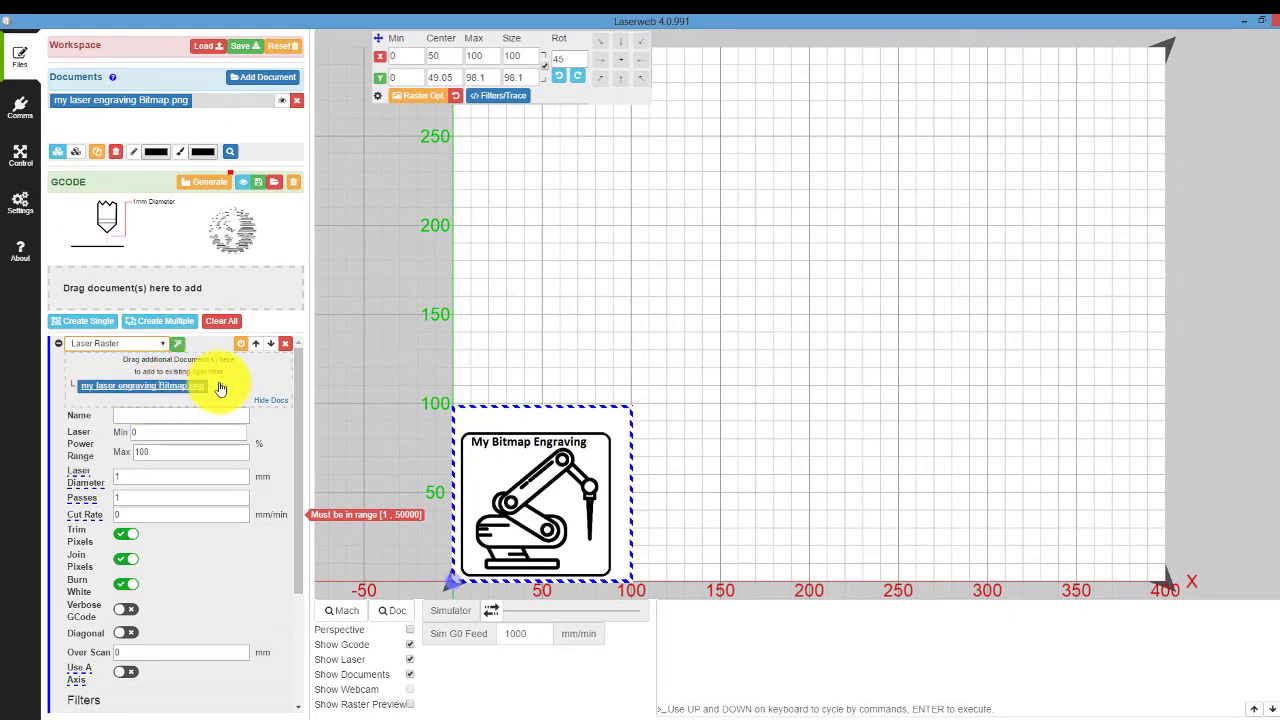
{"action": "left_click", "coordinate": [176, 416]}
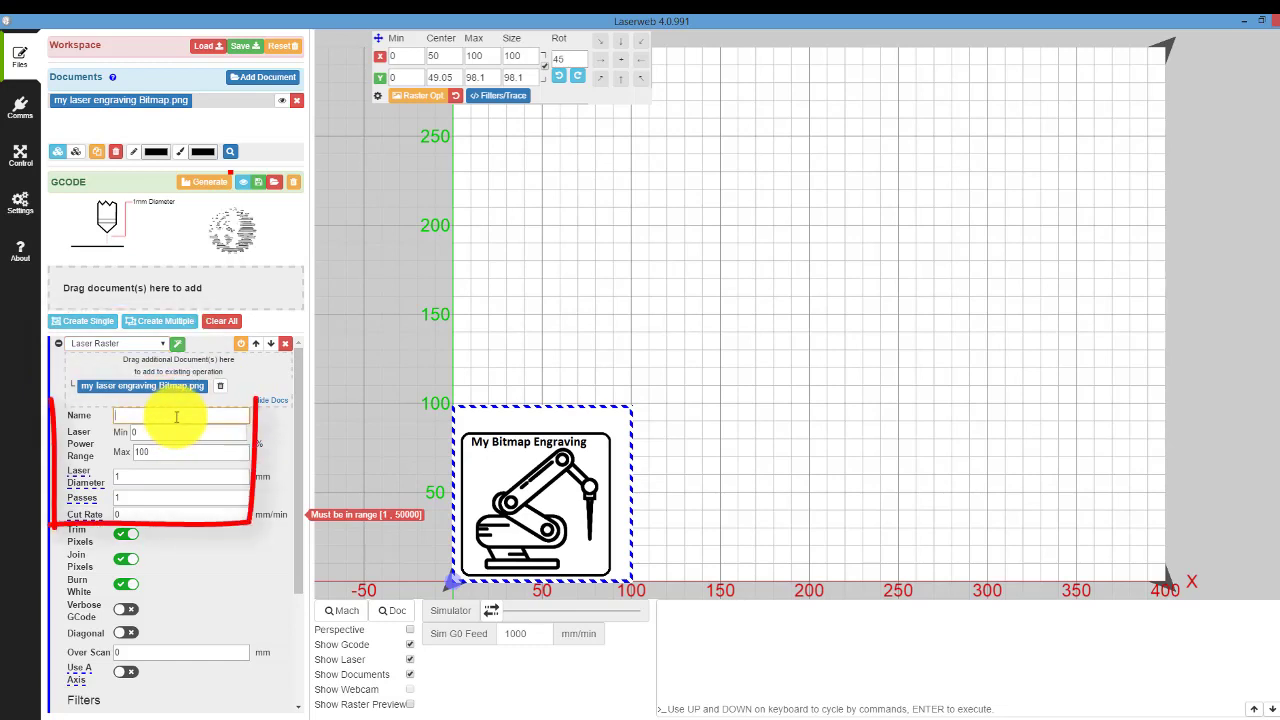
{"action": "type", "text": "my"}
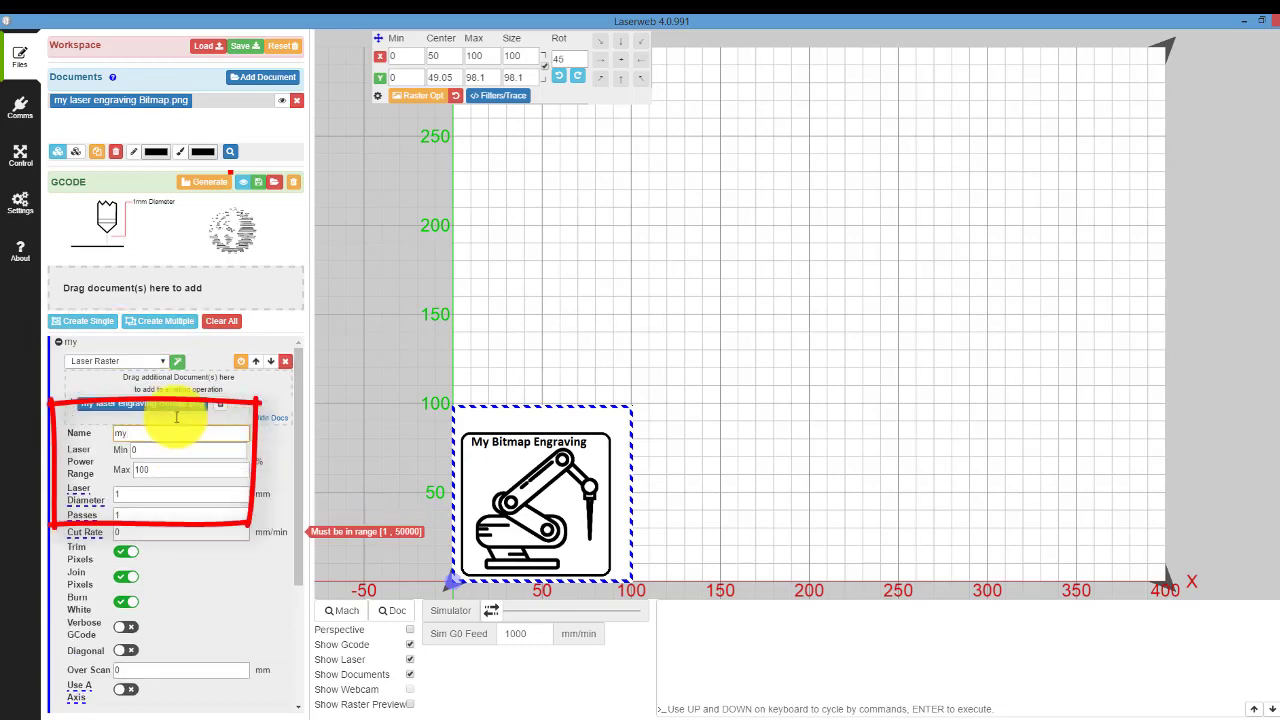
{"action": "type", "text": " bitm"}
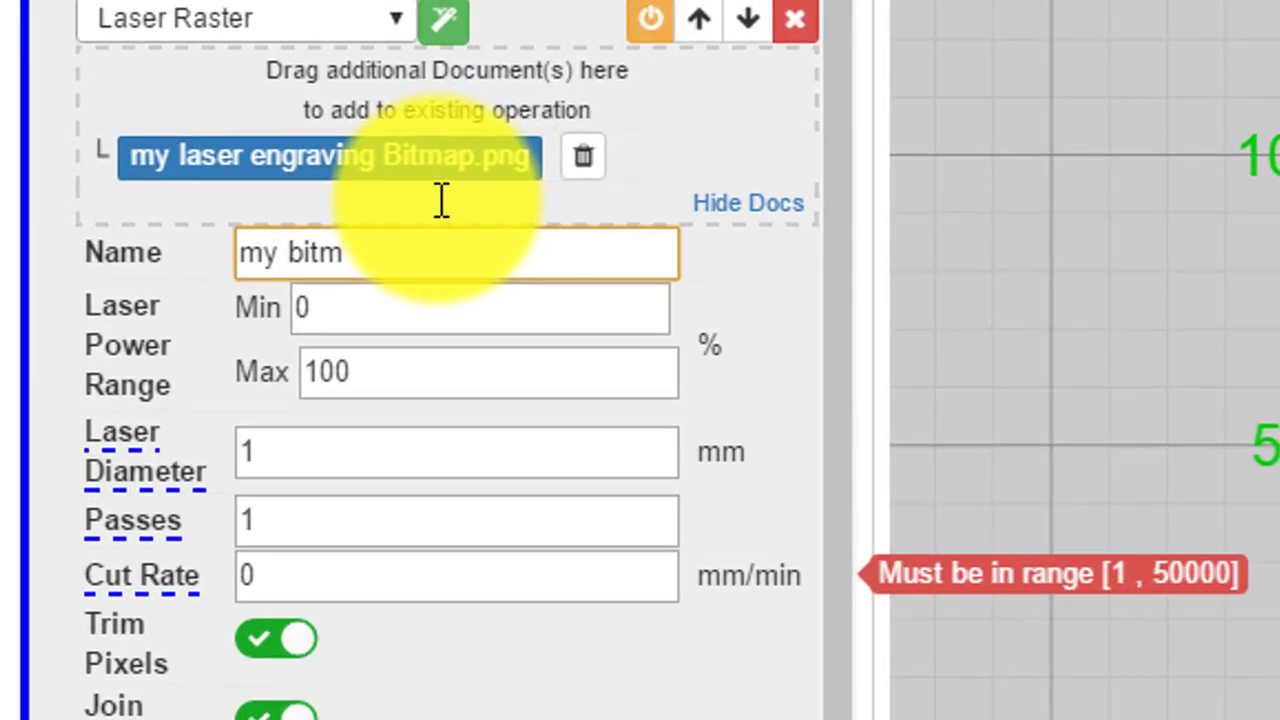
{"action": "type", "text": "ap"}
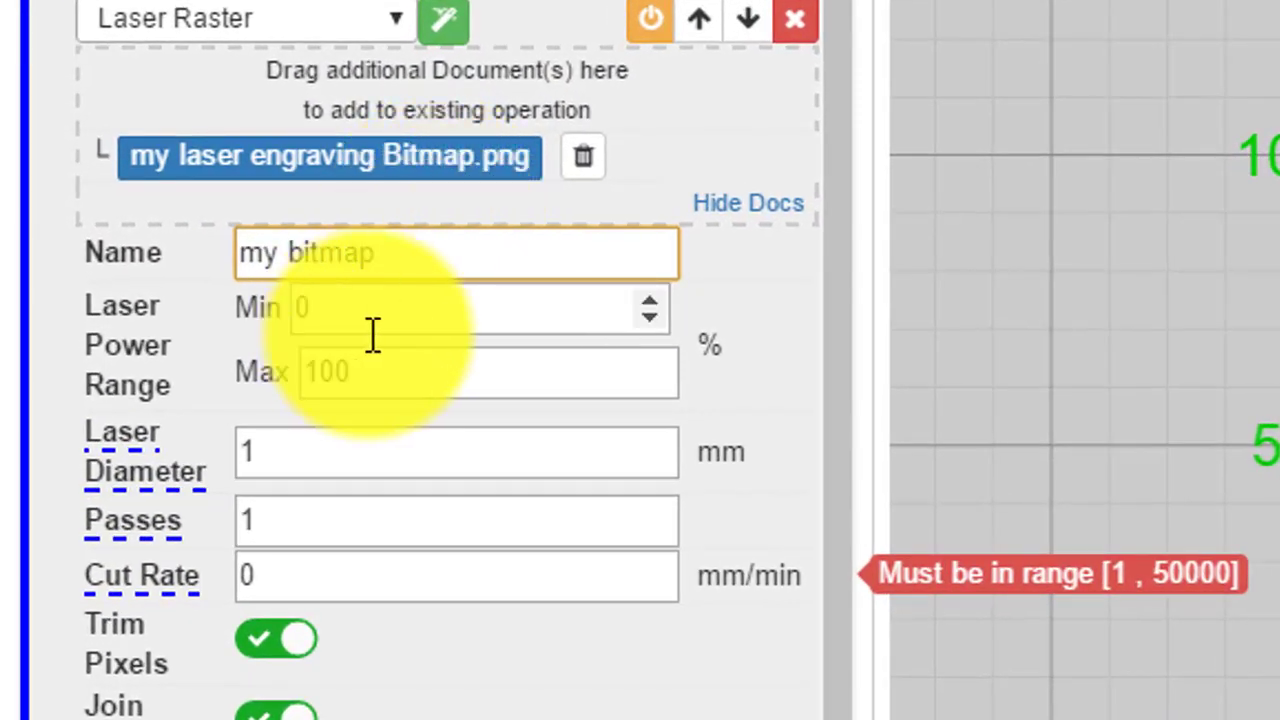
Set the raster operation's laser diameter to 0.5 mm and cut rate to 500 mm/min, keeping one pass.
{"action": "left_click", "coordinate": [331, 451]}
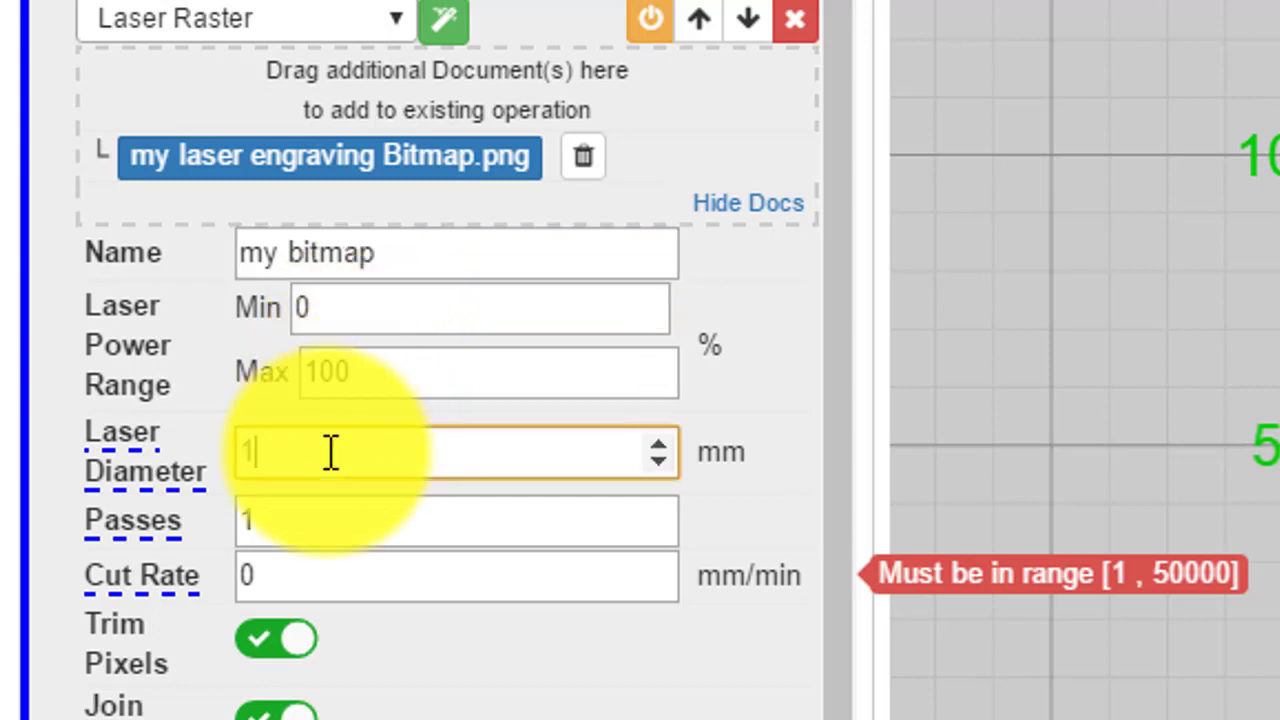
{"action": "key", "text": "BackSpace"}
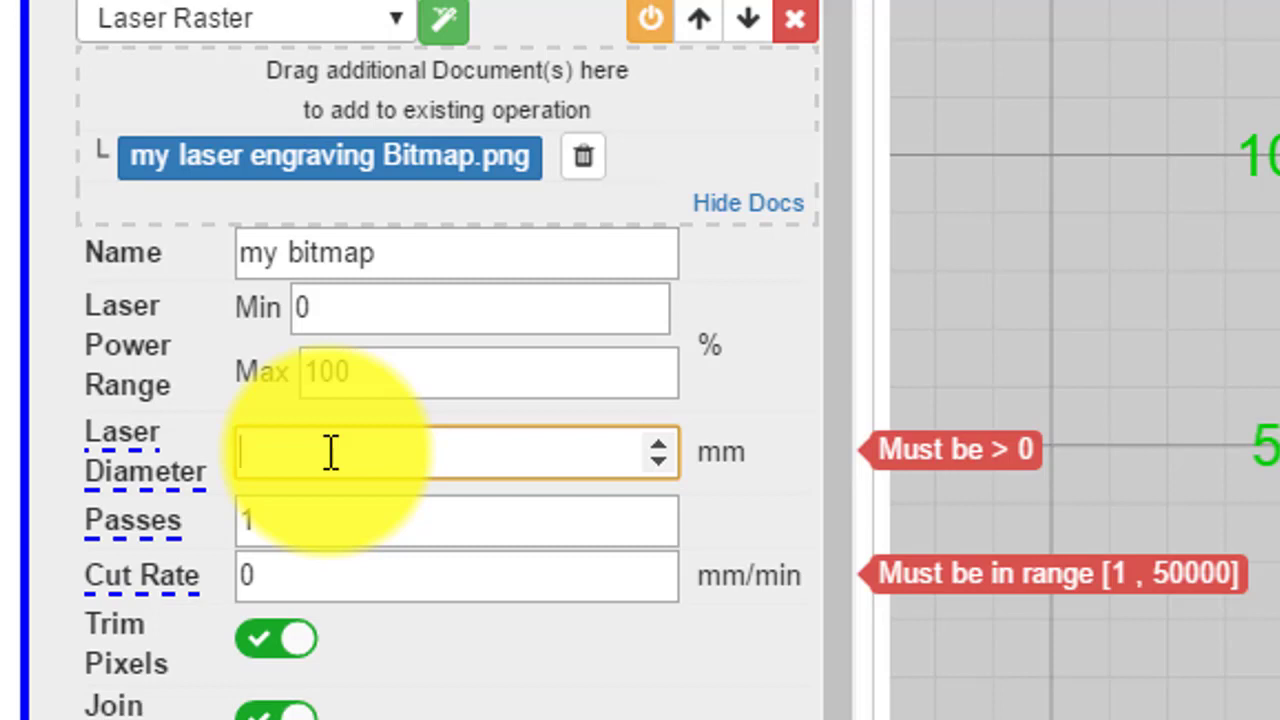
{"action": "type", "text": ".5"}
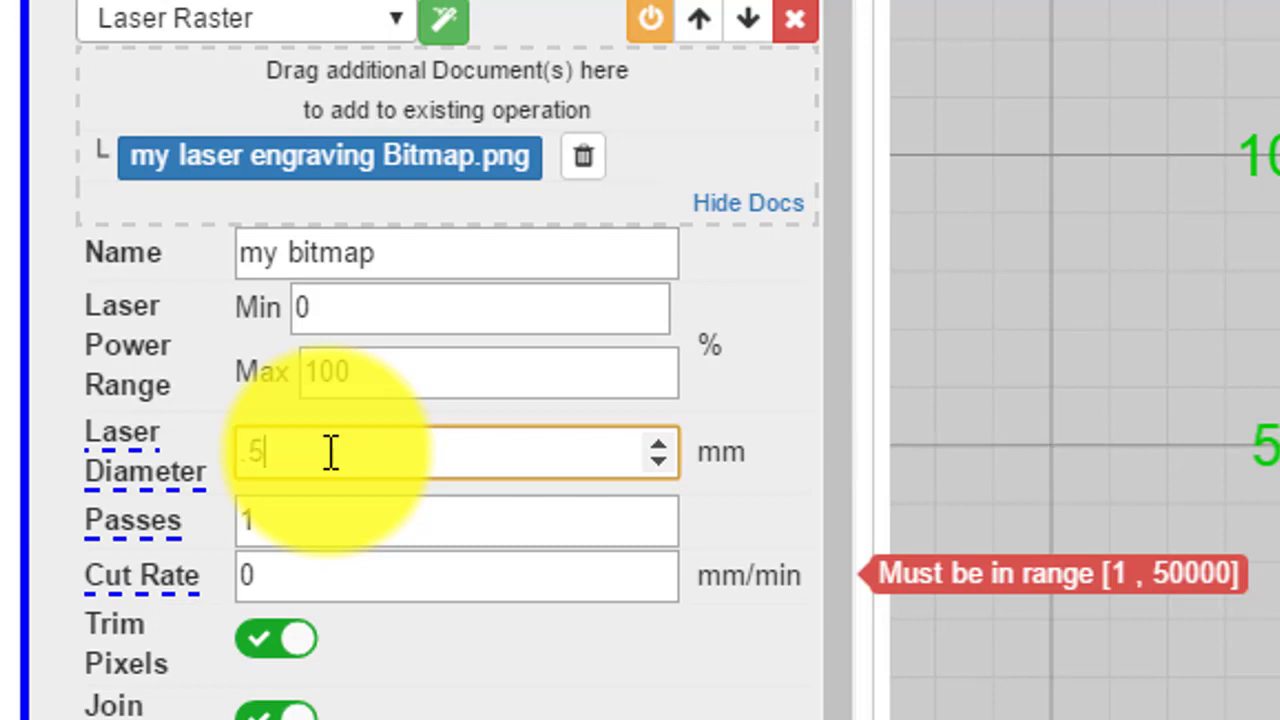
{"action": "left_click", "coordinate": [308, 530]}
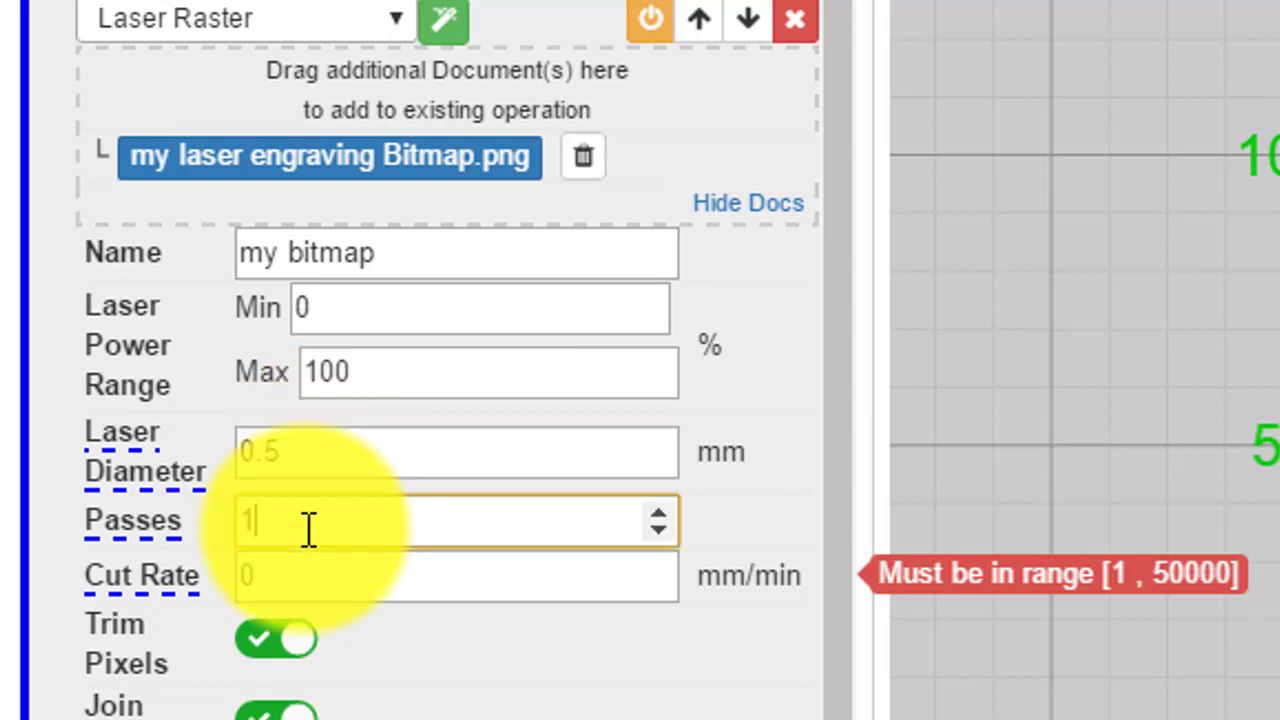
{"action": "left_click", "coordinate": [308, 583]}
{"action": "key", "text": "BackSpace"}
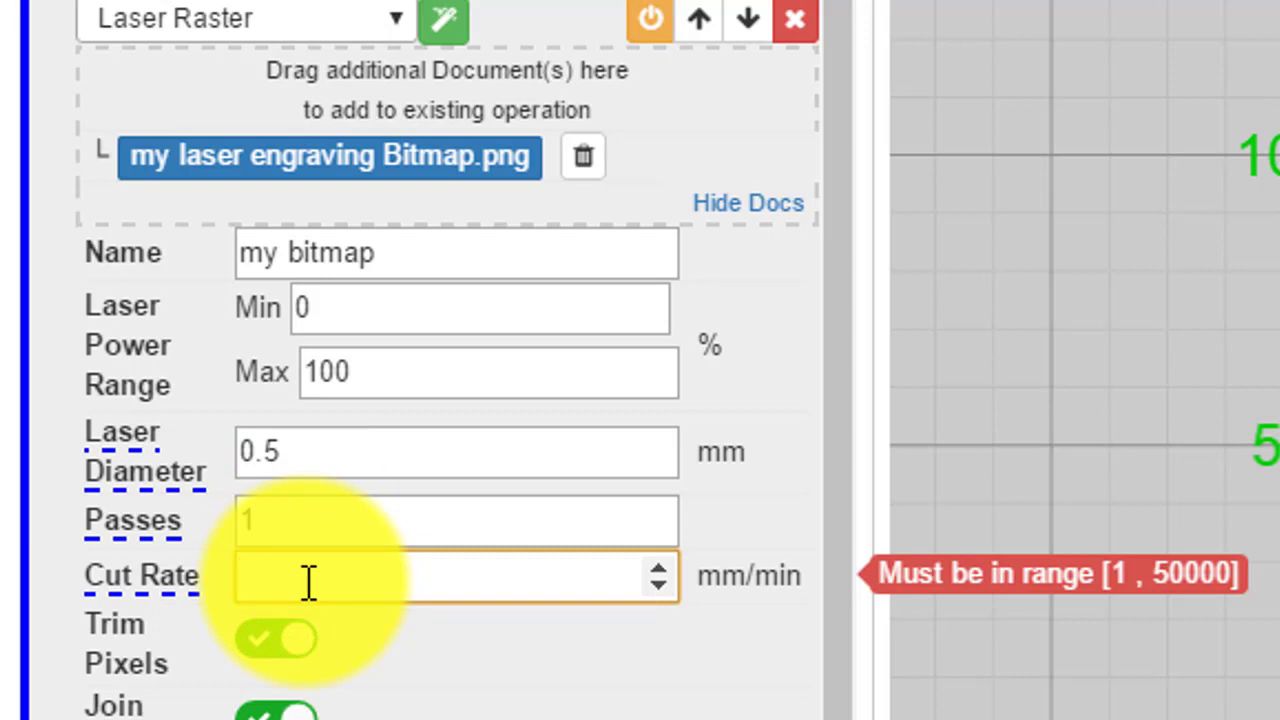
{"action": "type", "text": "500"}
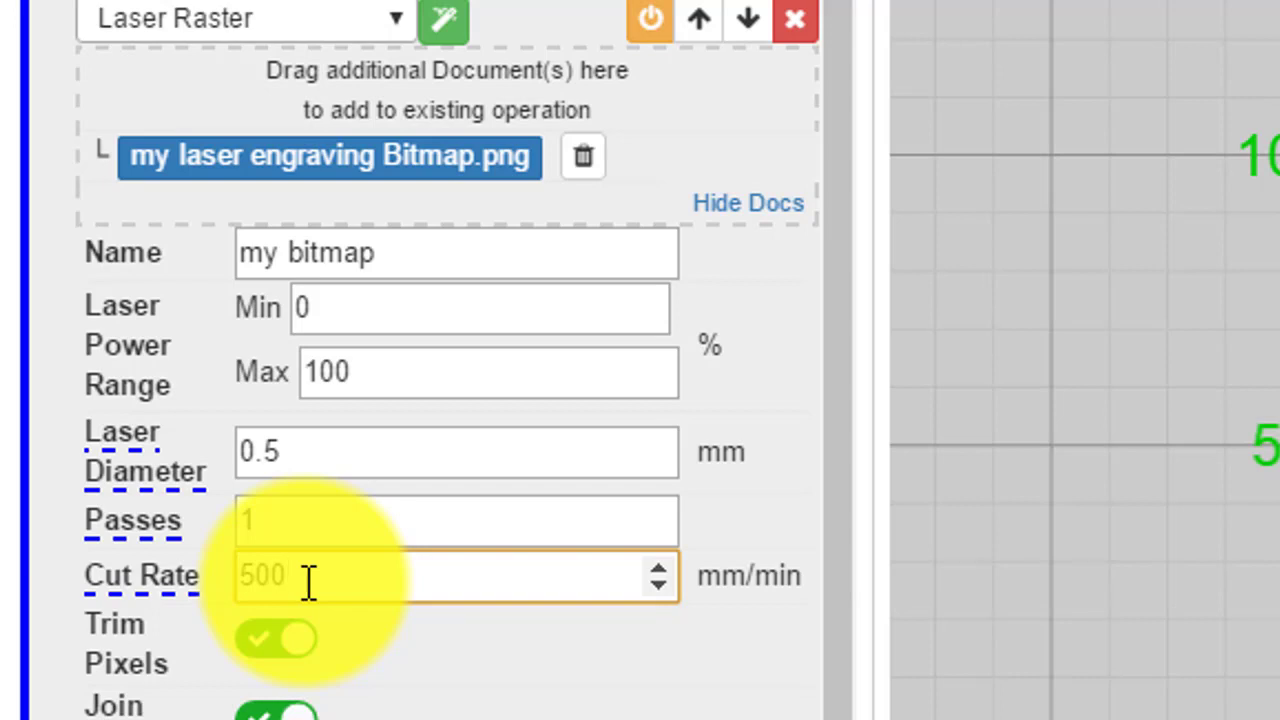
Enable the Smoothing filter for the raster operation and generate its G-code.
{"action": "scroll", "coordinate": [450, 695], "scroll_direction": "down", "scroll_amount": 4}
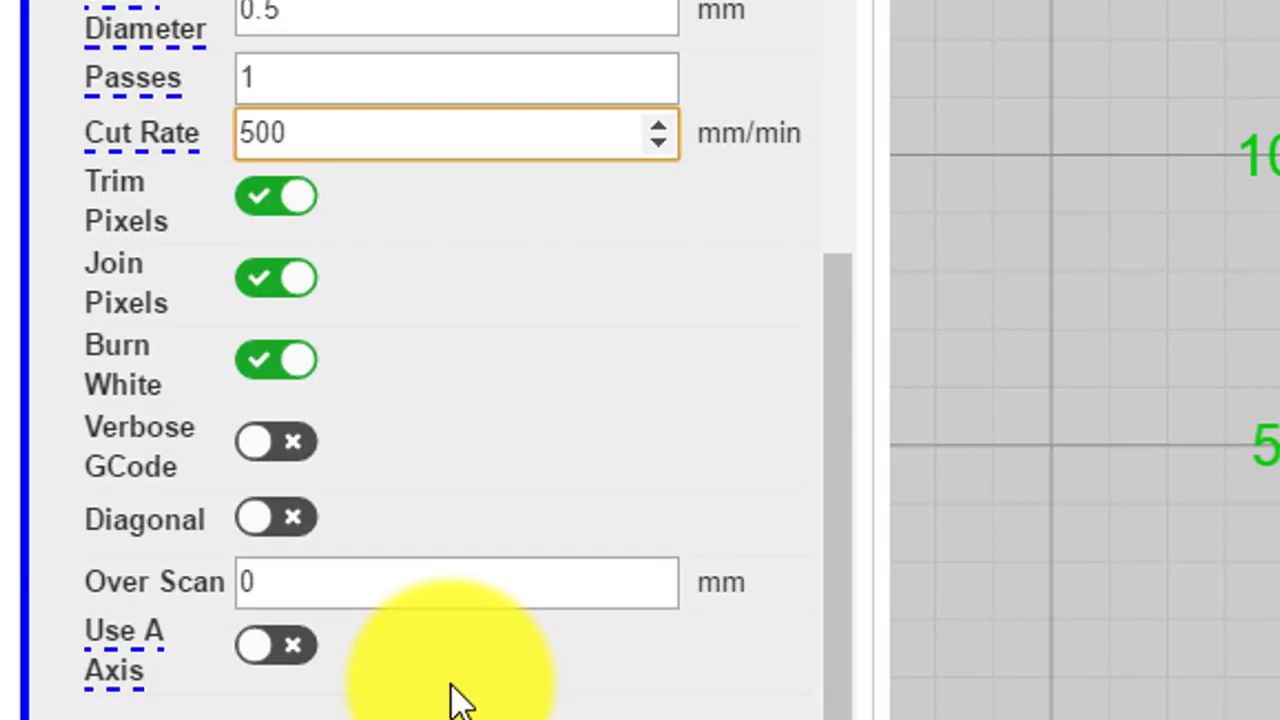
{"action": "scroll", "coordinate": [450, 695], "scroll_direction": "down", "scroll_amount": 1}
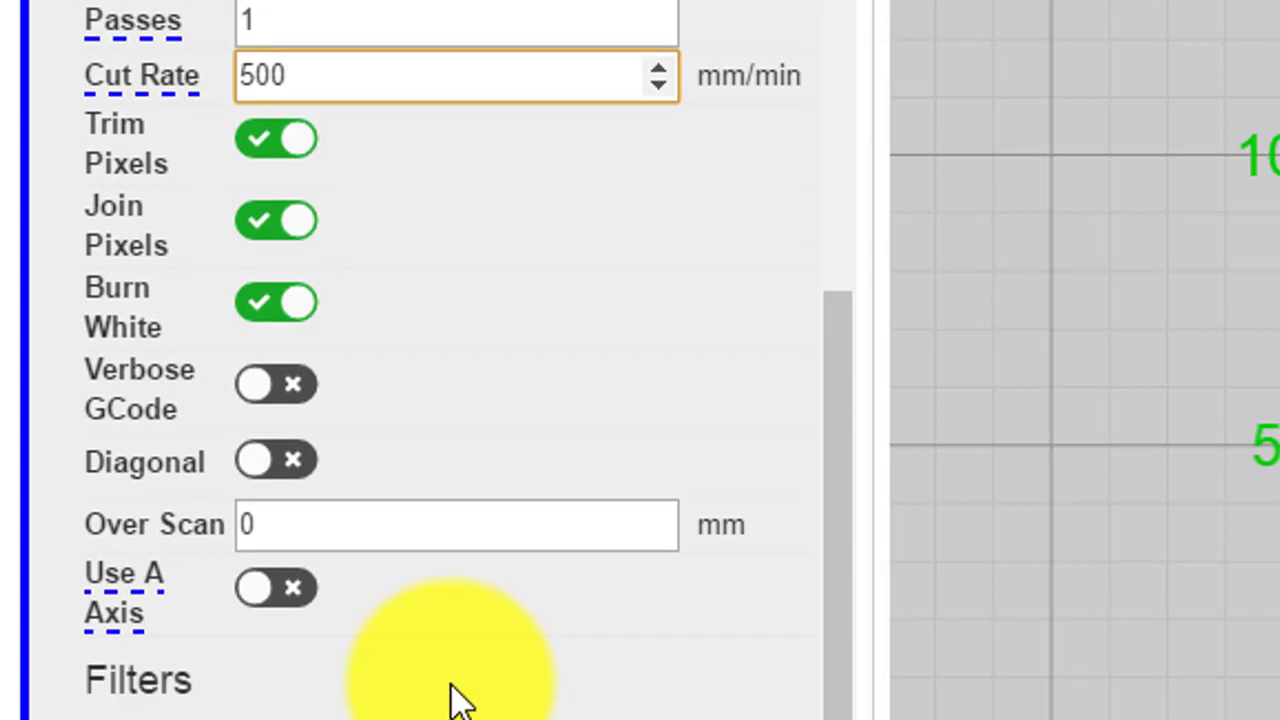
{"action": "scroll", "coordinate": [450, 700], "scroll_direction": "down", "scroll_amount": 1}
{"action": "left_click", "coordinate": [358, 665]}
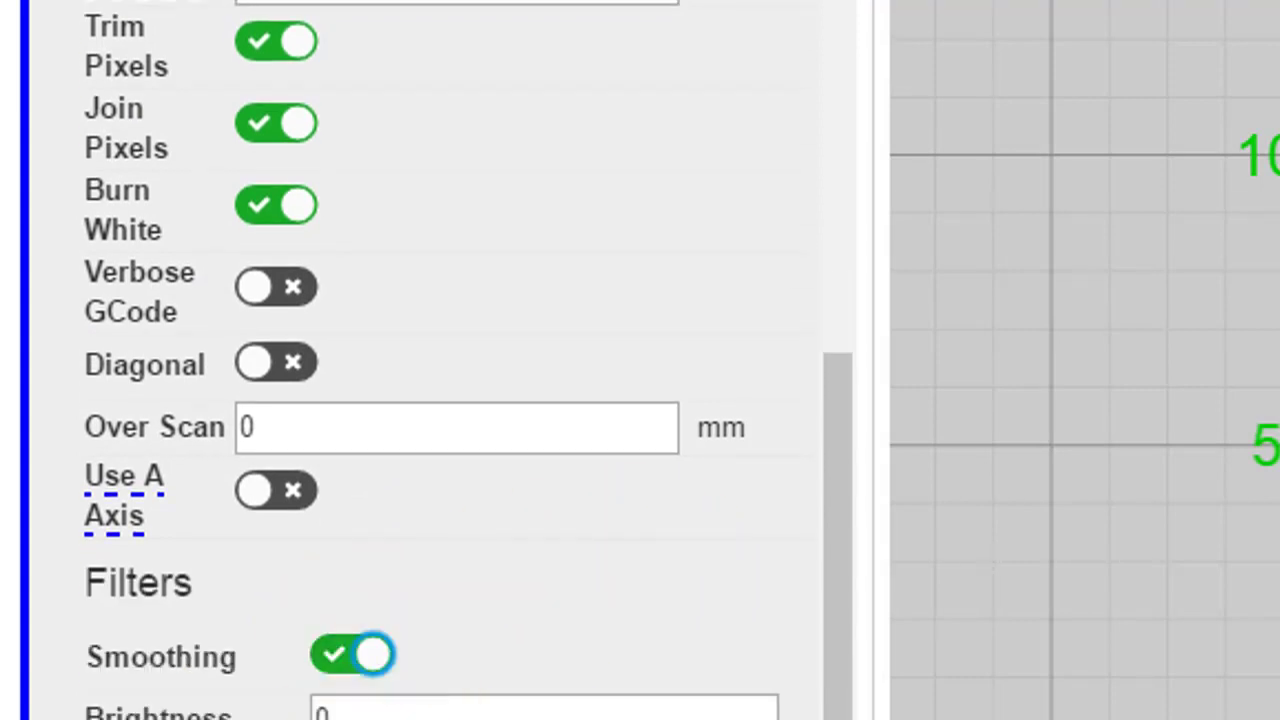
{"action": "scroll", "coordinate": [450, 360], "scroll_direction": "up", "scroll_amount": 6}
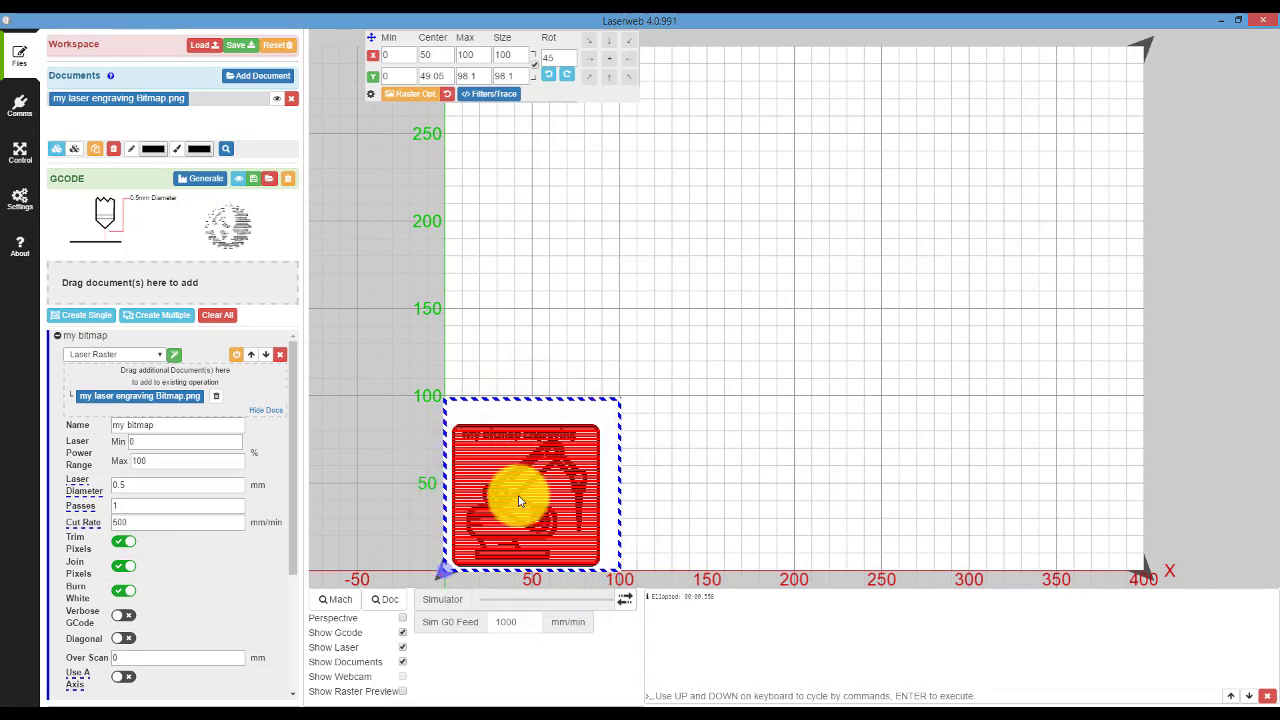
Show the raster preview and place it beside the generated toolpath in the workspace.
{"action": "left_click", "coordinate": [402, 691]}
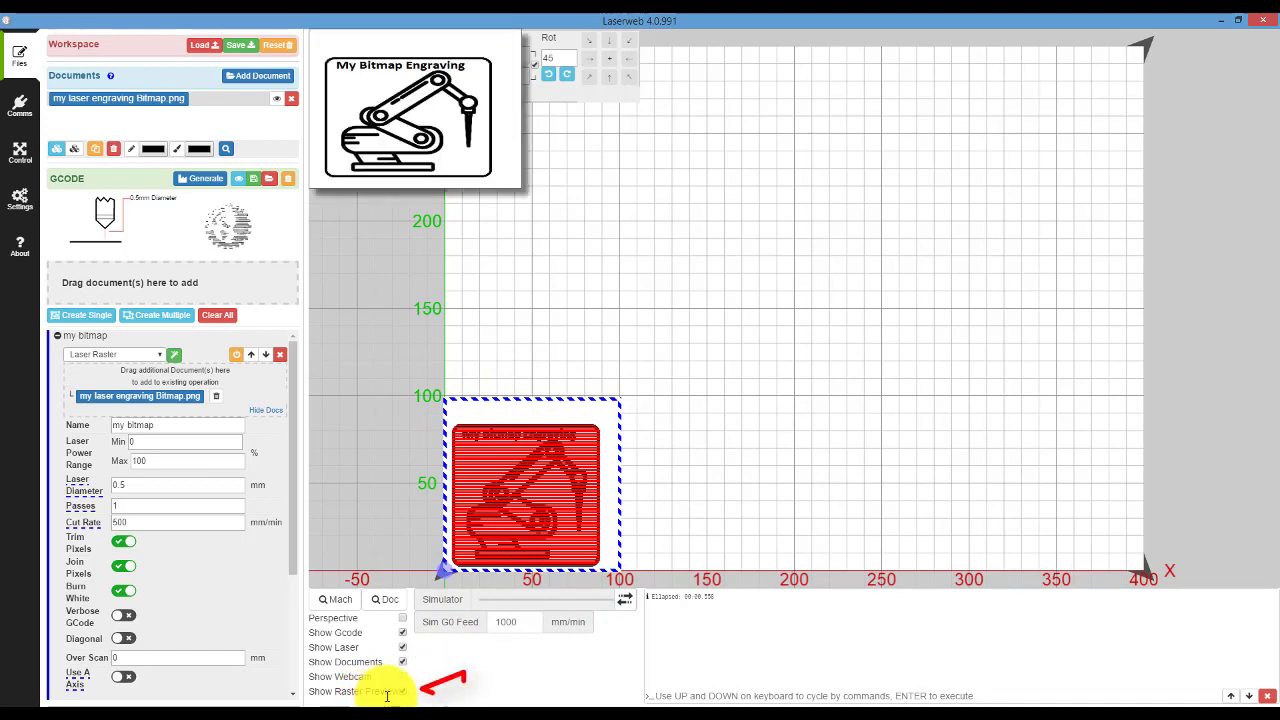
{"action": "left_click_drag", "start_coordinate": [419, 63], "coordinate": [780, 419]}
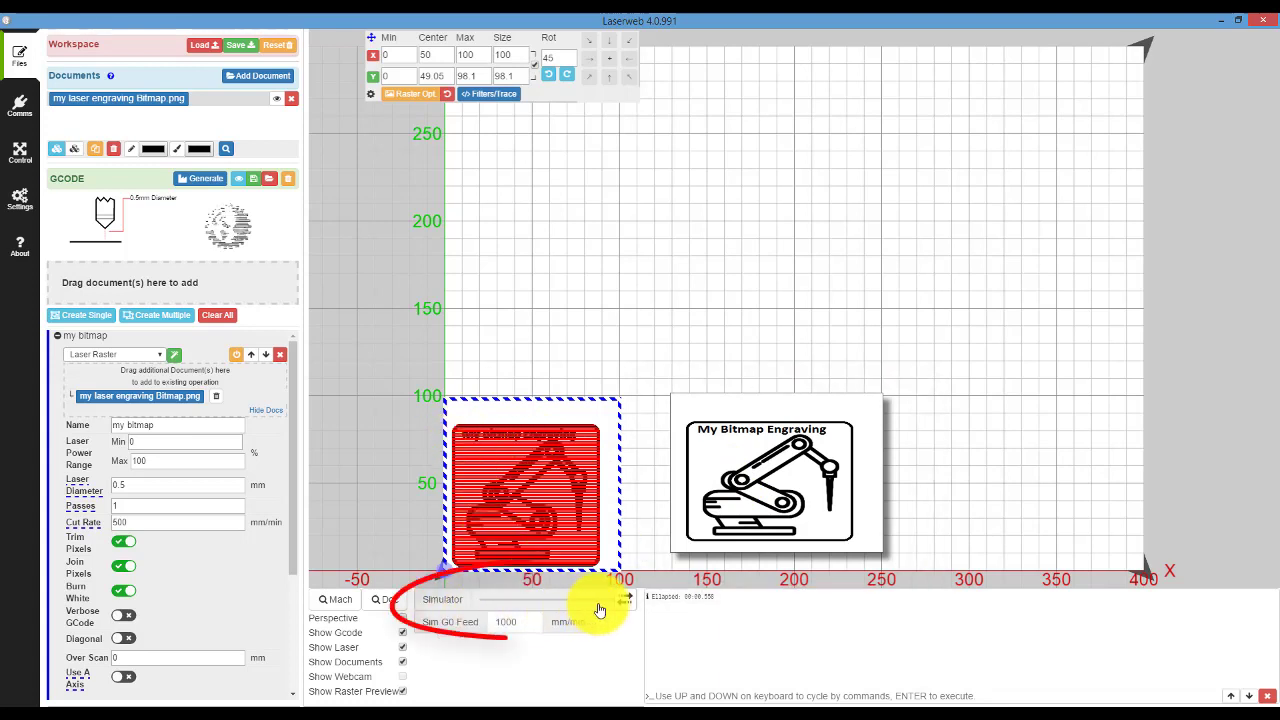
Hide the documents and simulate the engraving toolpath from its start through to its end.
{"action": "left_click_drag", "start_coordinate": [624, 607], "coordinate": [481, 612]}
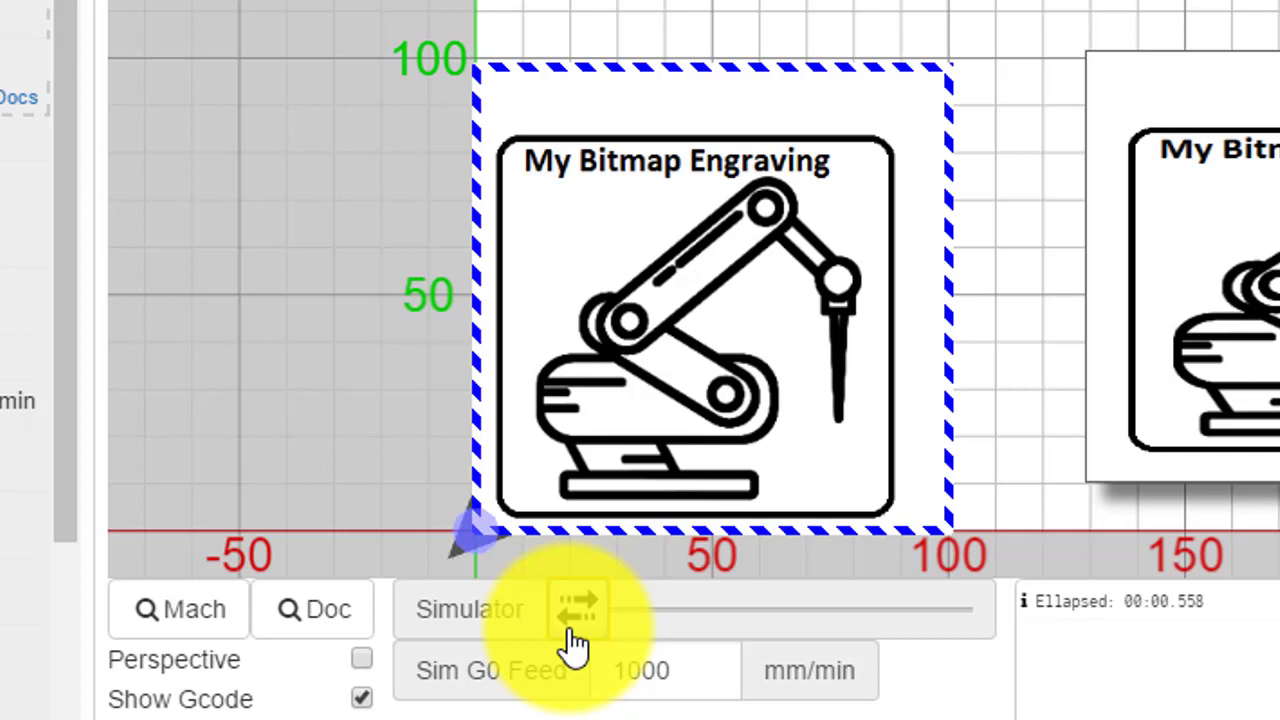
{"action": "left_click", "coordinate": [361, 697]}
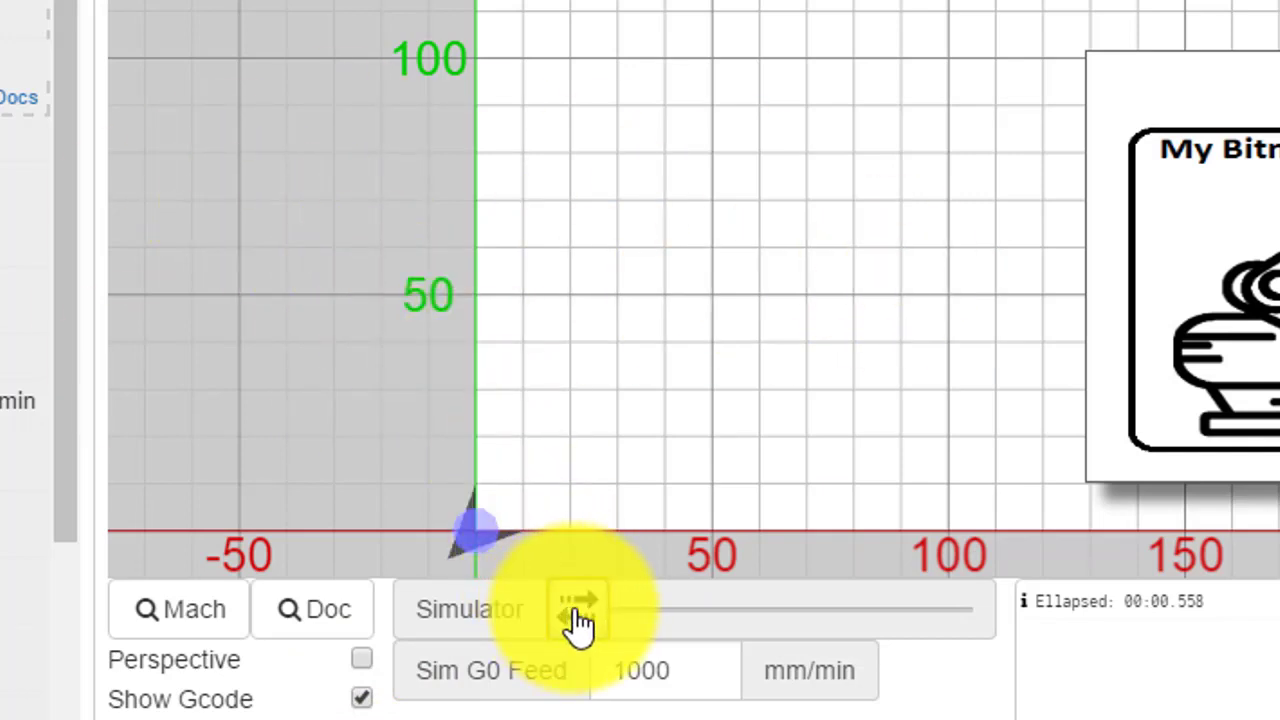
{"action": "left_click_drag", "start_coordinate": [577, 612], "coordinate": [930, 601]}
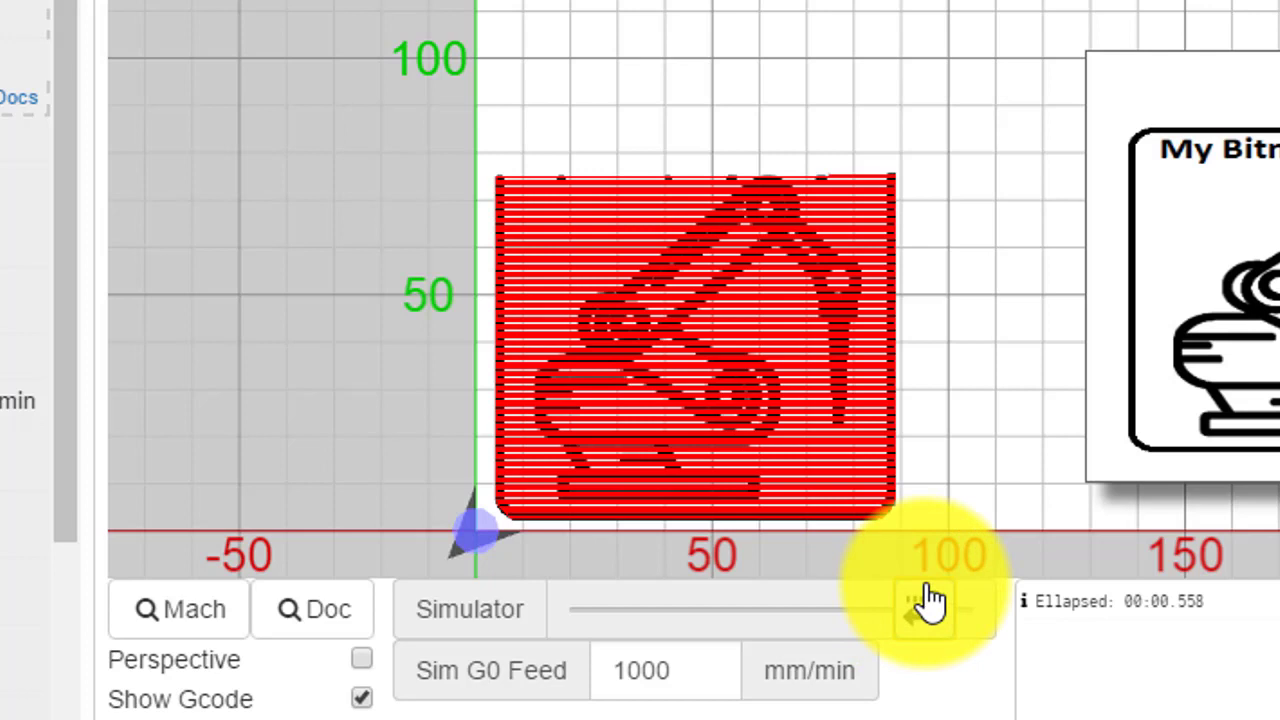
{"action": "left_click_drag", "start_coordinate": [930, 601], "coordinate": [980, 620]}
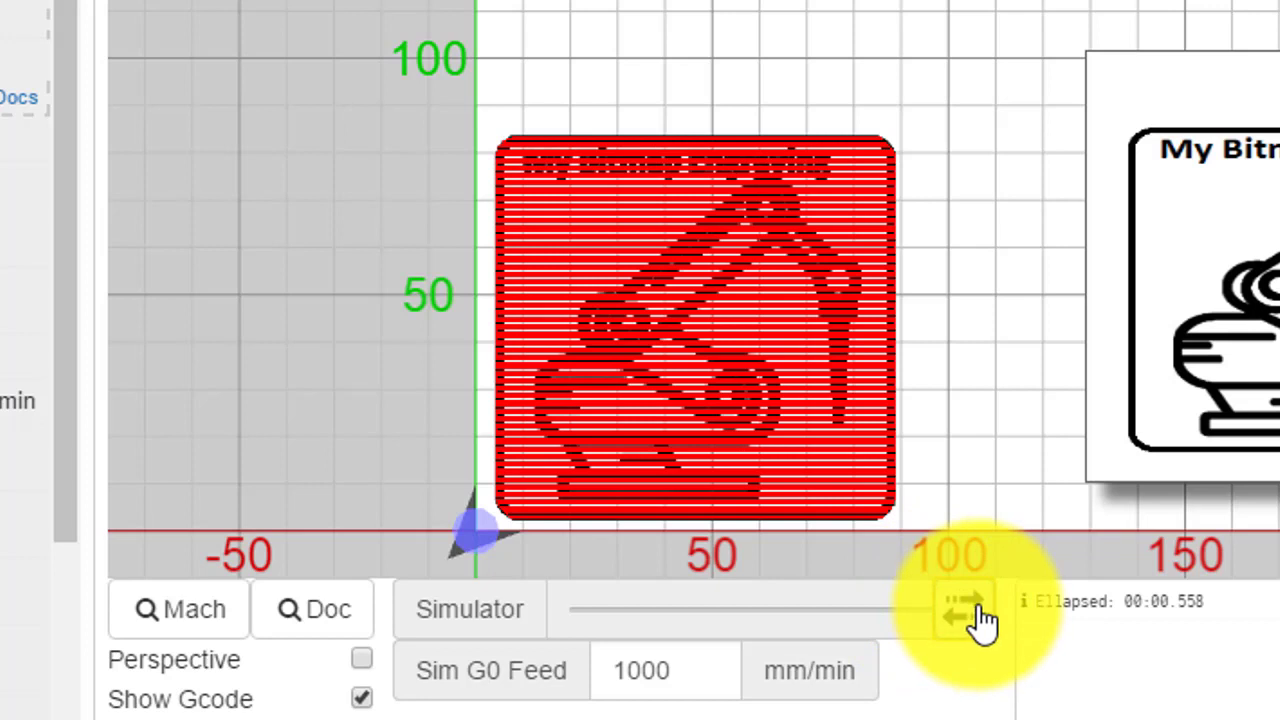
{"action": "left_click", "coordinate": [983, 620]}
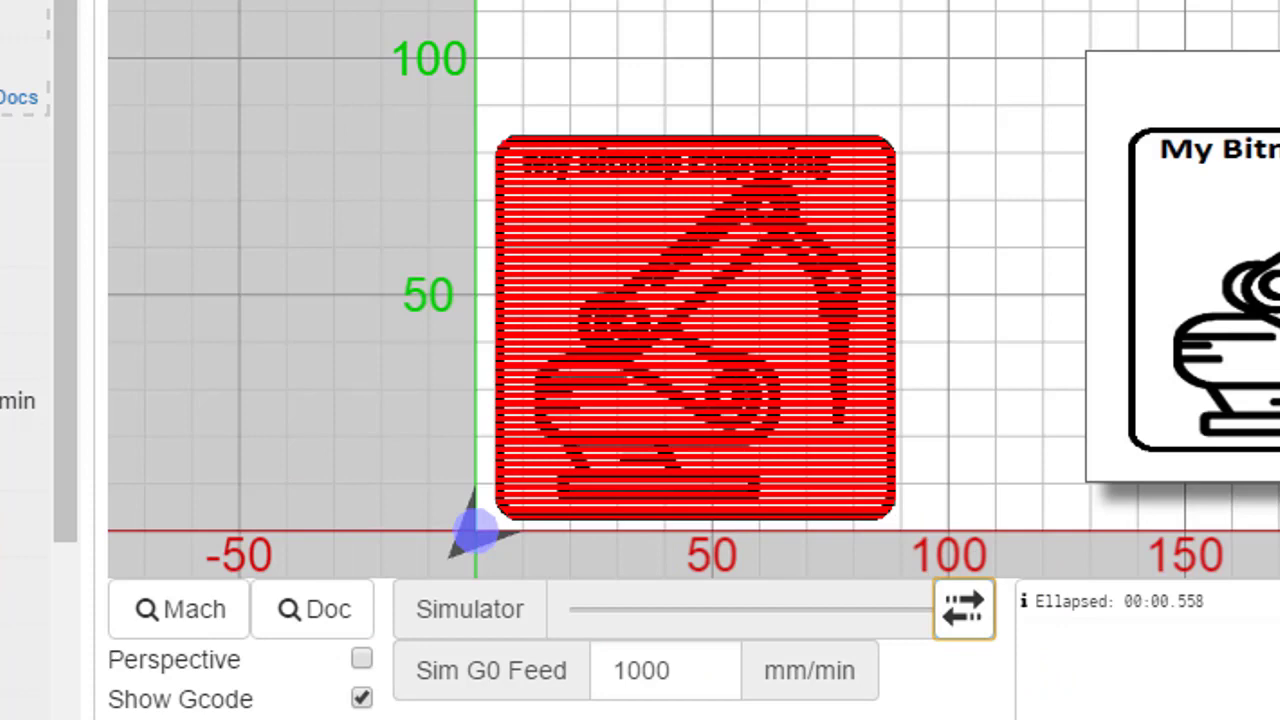
{"action": "mouse_move", "coordinate": [962, 612]}
{"action": "left_mouse_down"}
{"action": "mouse_move", "coordinate": [598, 628]}
{"action": "mouse_move", "coordinate": [975, 620]}
{"action": "left_mouse_up"}
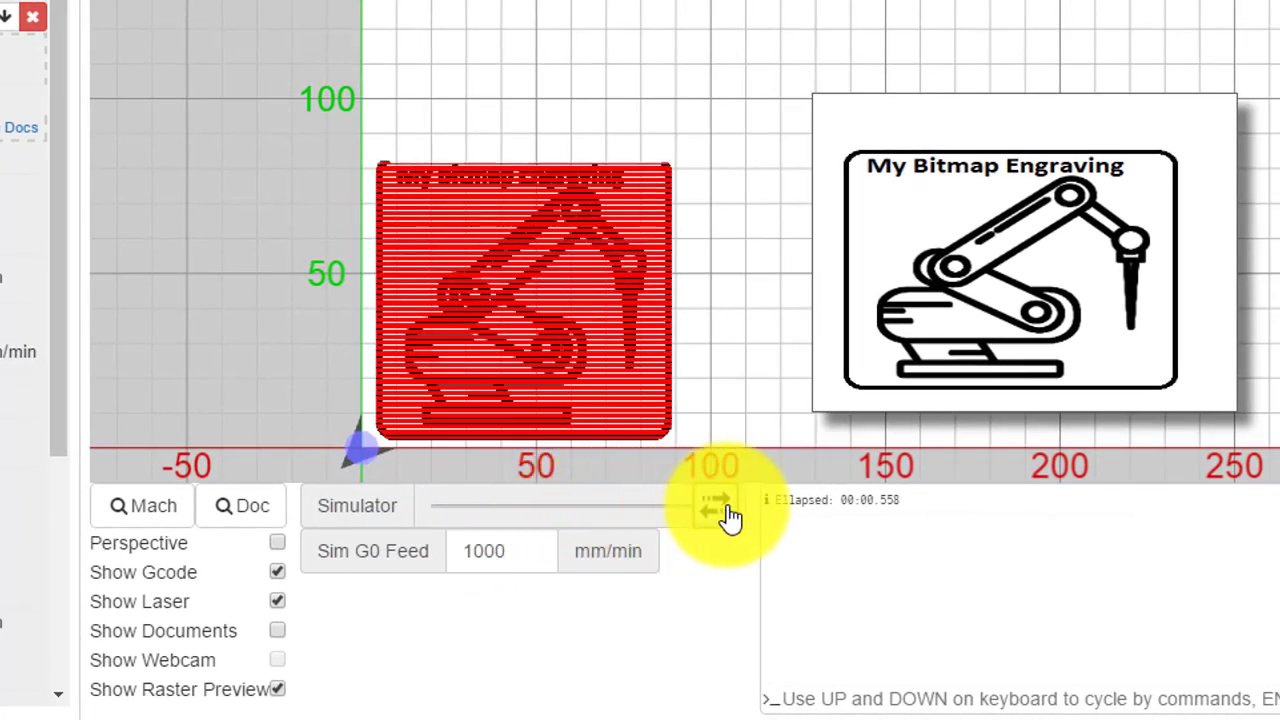
{"action": "left_click_drag", "start_coordinate": [731, 517], "coordinate": [815, 461]}
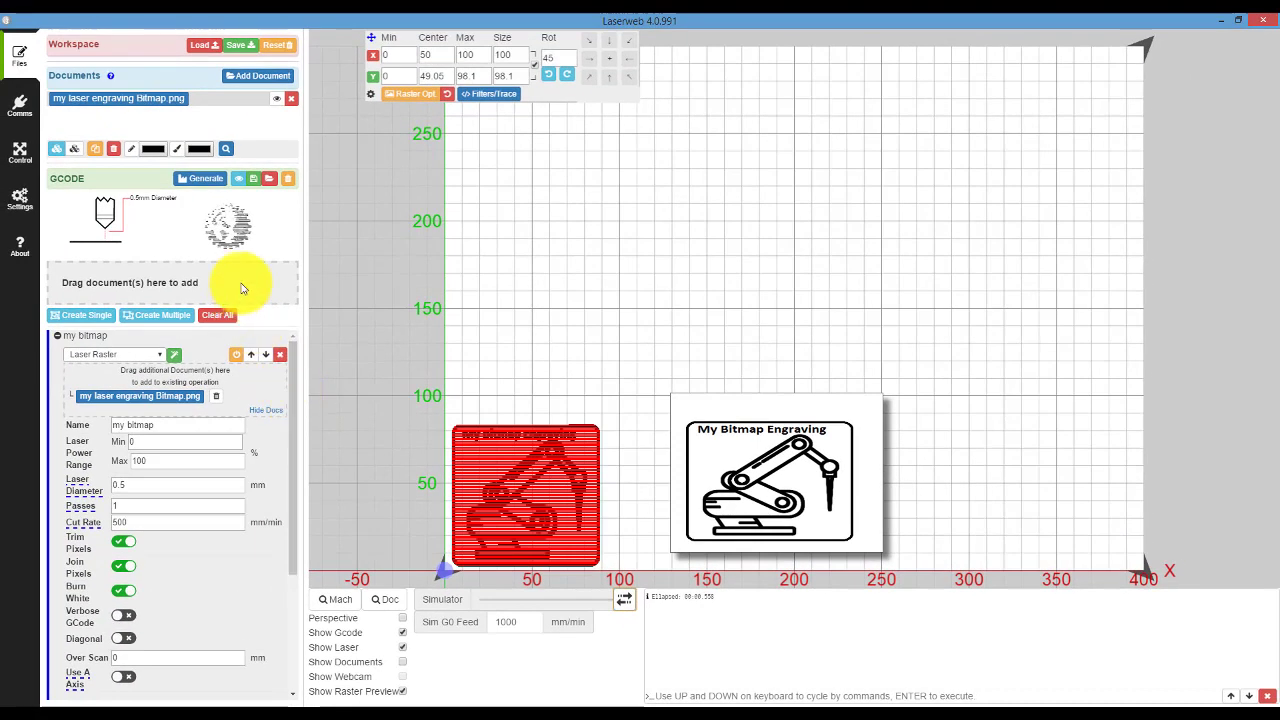
View the generated G-code listing for the raster engraving and close it.
{"action": "left_click", "coordinate": [238, 180]}
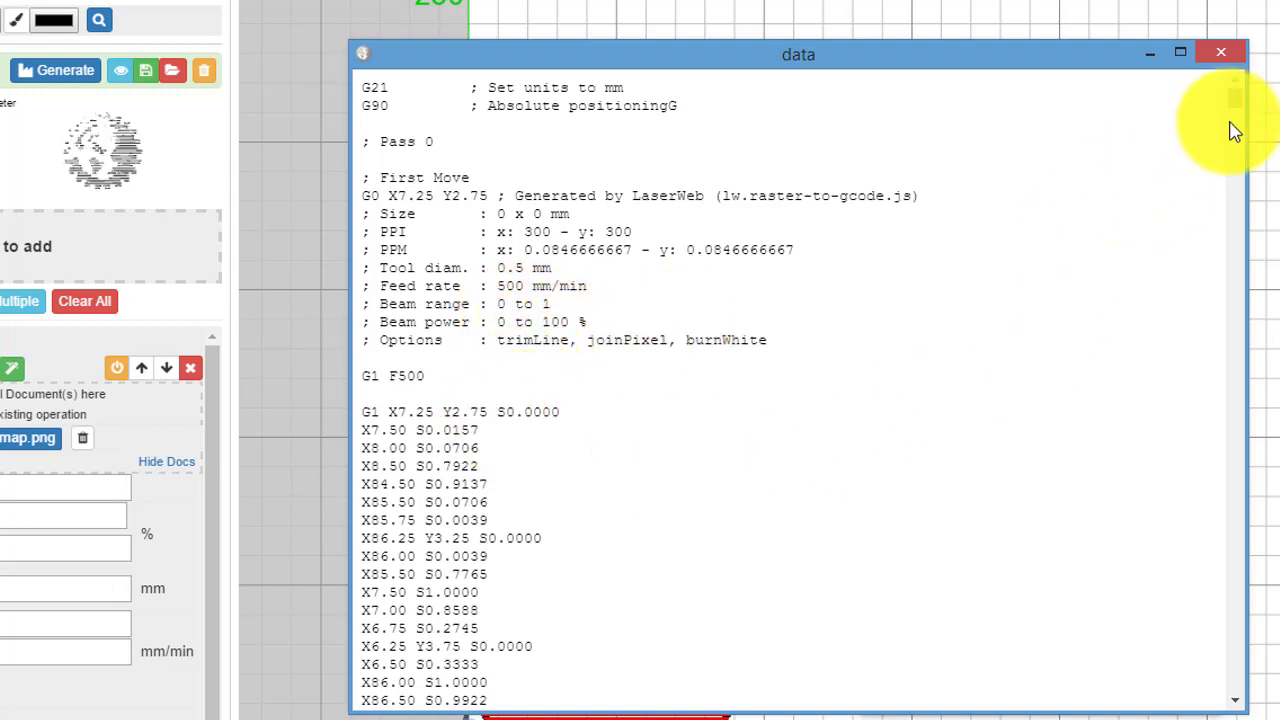
{"action": "mouse_move", "coordinate": [1235, 104]}
{"action": "left_mouse_down"}
{"action": "mouse_move", "coordinate": [1243, 701]}
{"action": "mouse_move", "coordinate": [1235, 104]}
{"action": "left_mouse_up"}
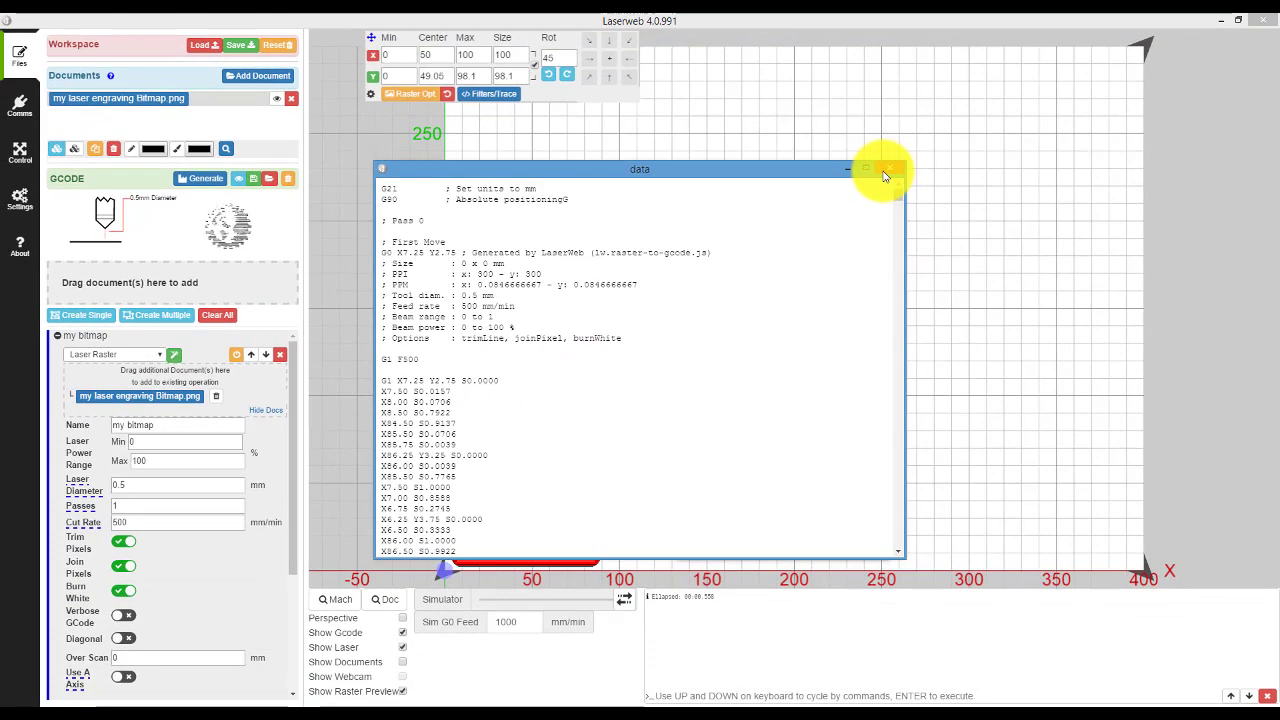
{"action": "left_click", "coordinate": [1221, 52]}
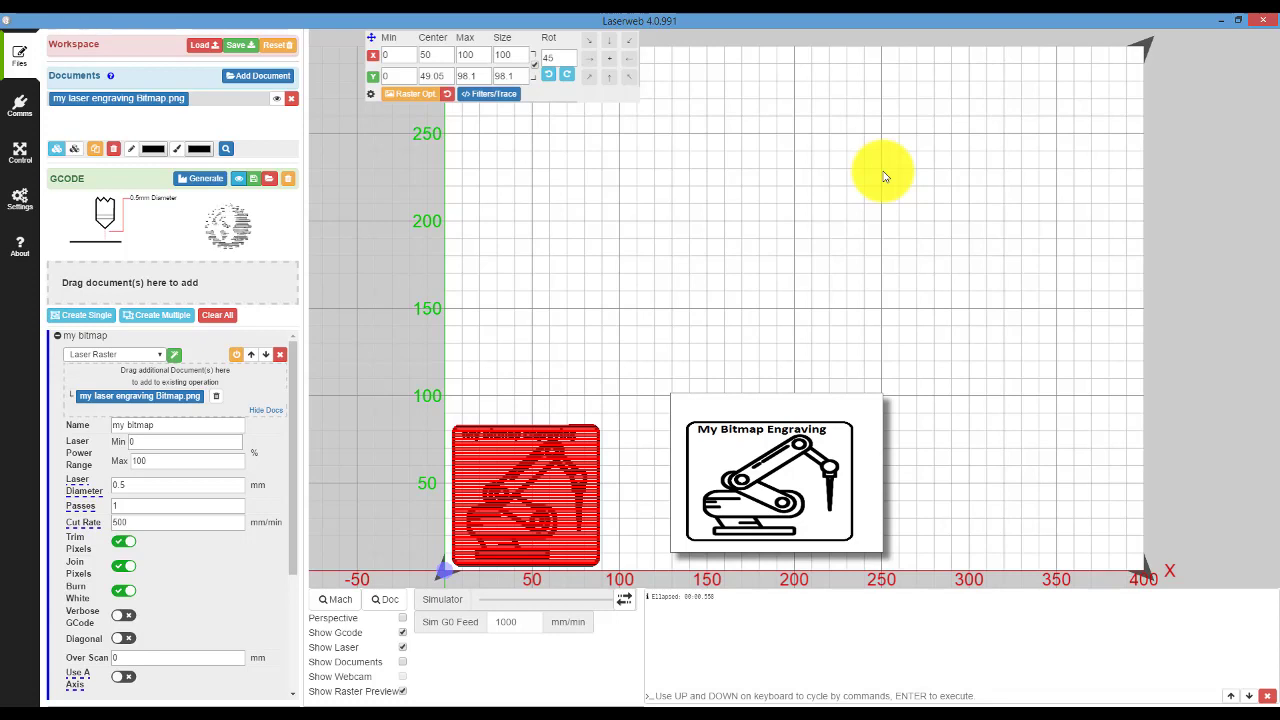
Look at the machine controls, and try exporting the G-code as gcode.gcode to Downloads before cancelling.
{"action": "left_click", "coordinate": [20, 150]}
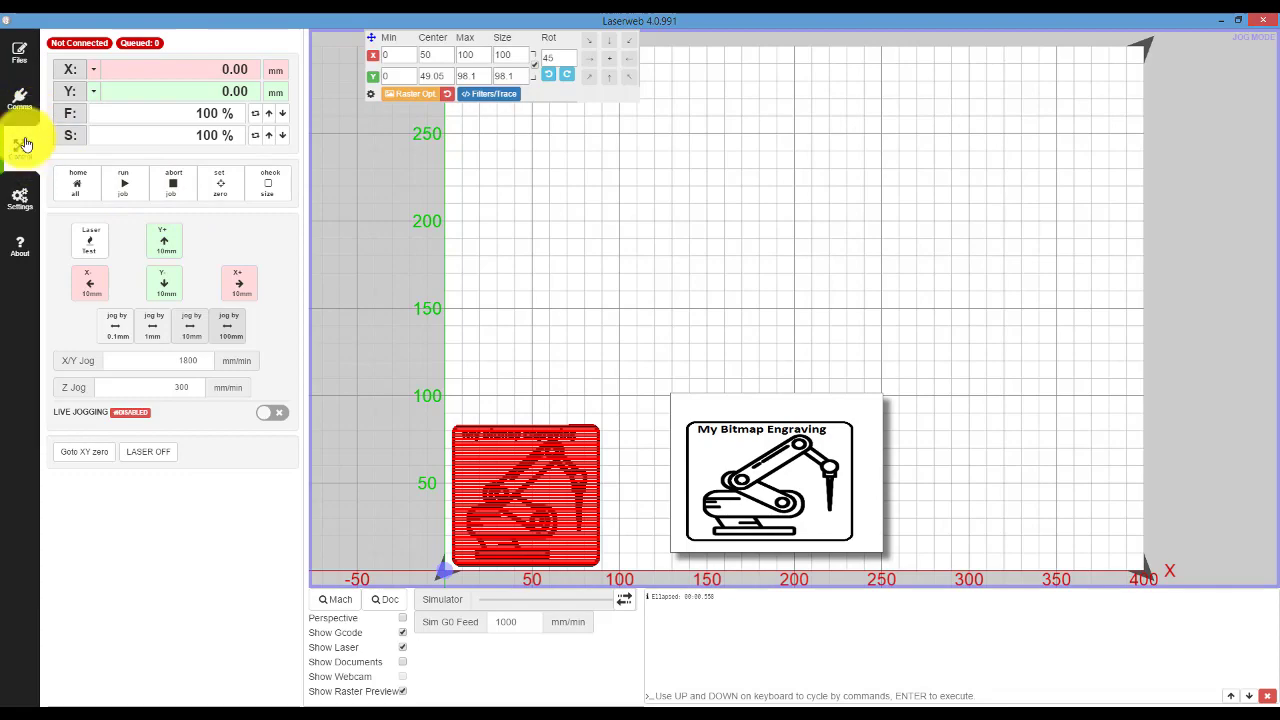
{"action": "left_click", "coordinate": [20, 55]}
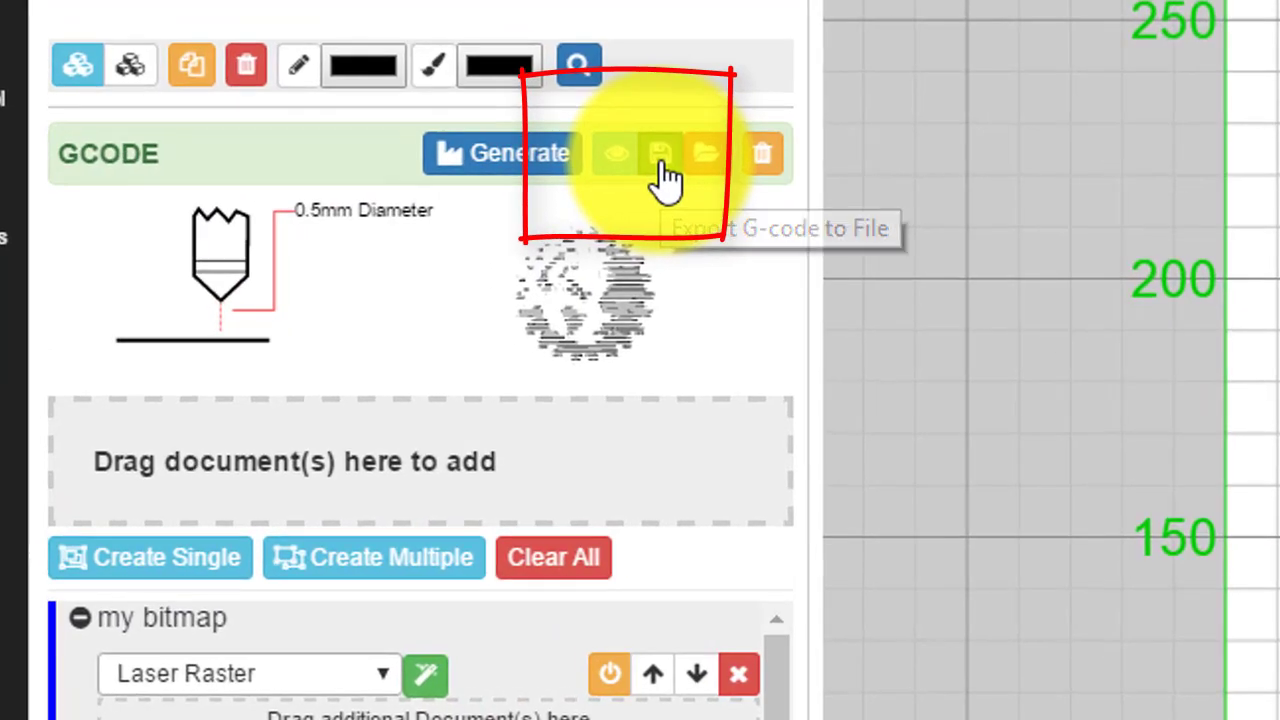
{"action": "left_click", "coordinate": [254, 187]}
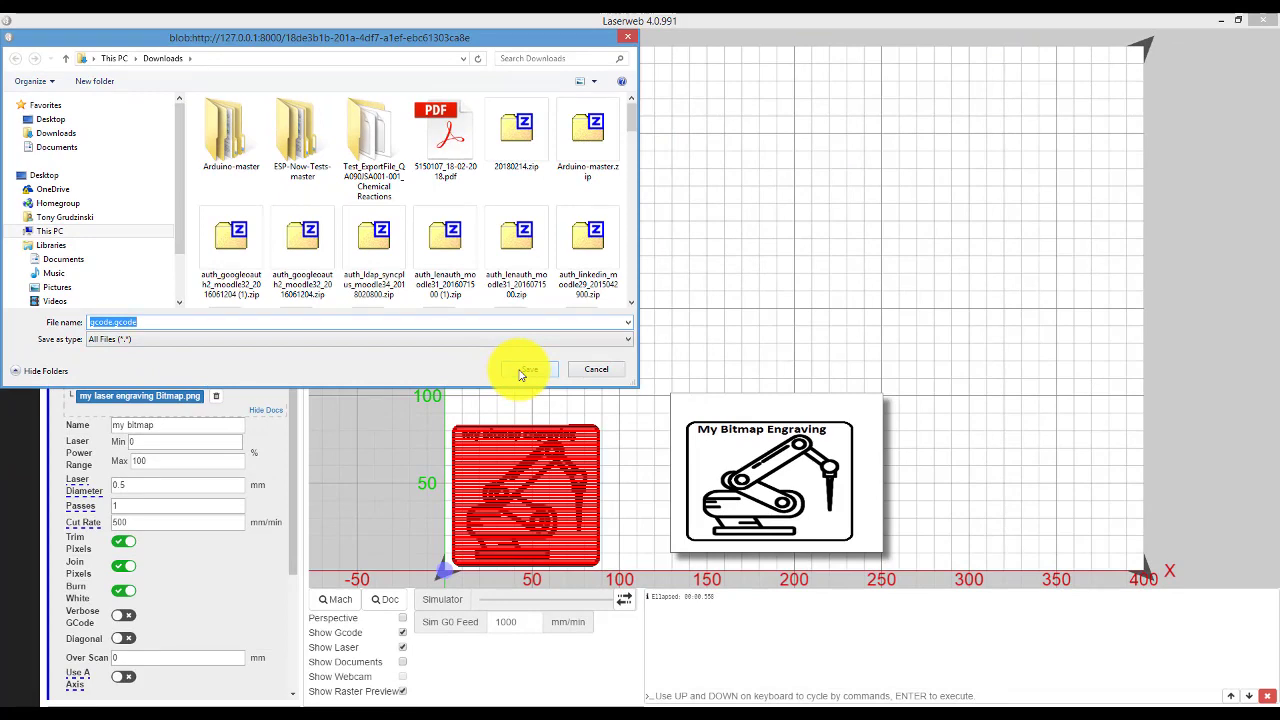
{"action": "left_click", "coordinate": [596, 370]}
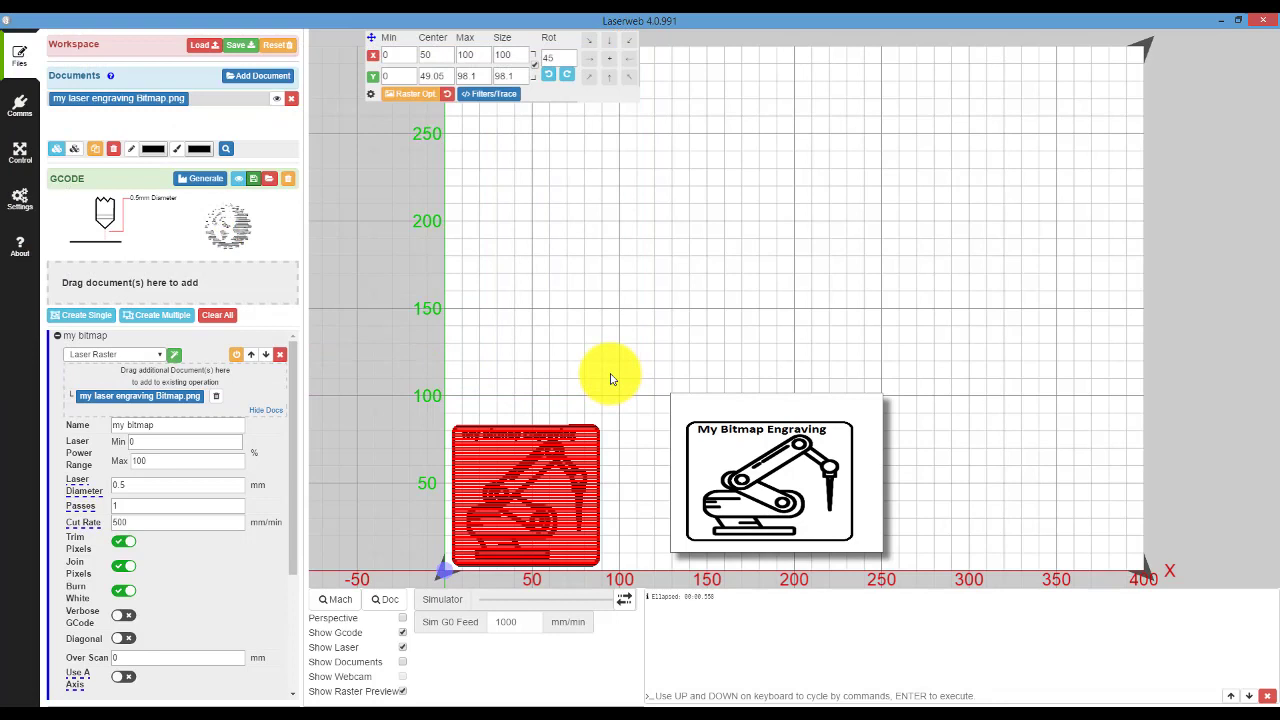